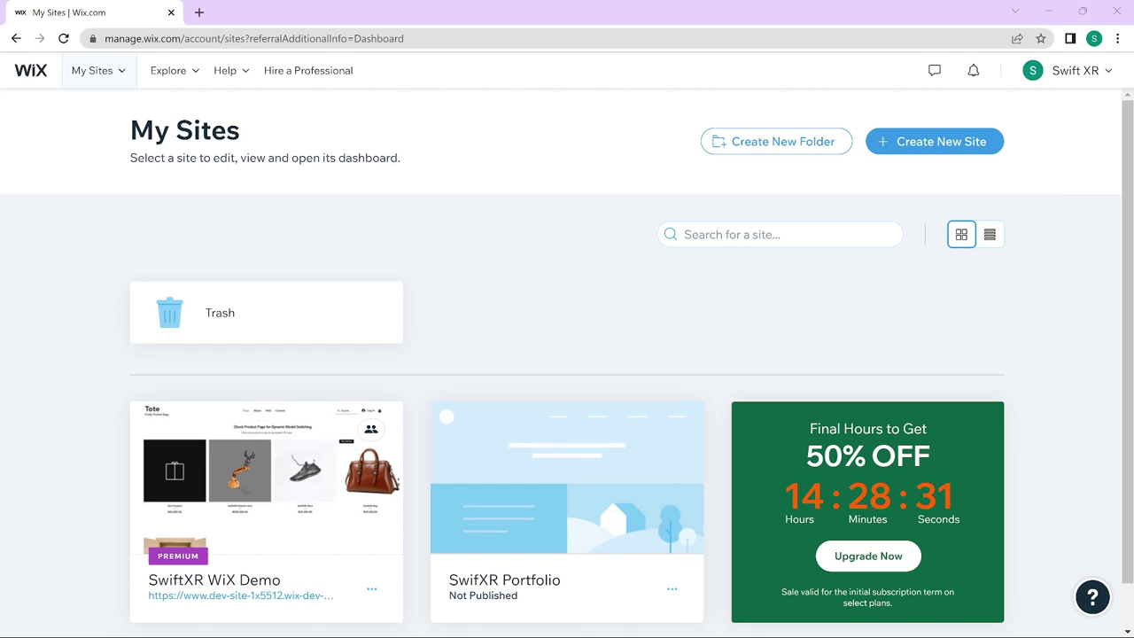
Start a new Wix site from the My Sites page
click(951, 153)
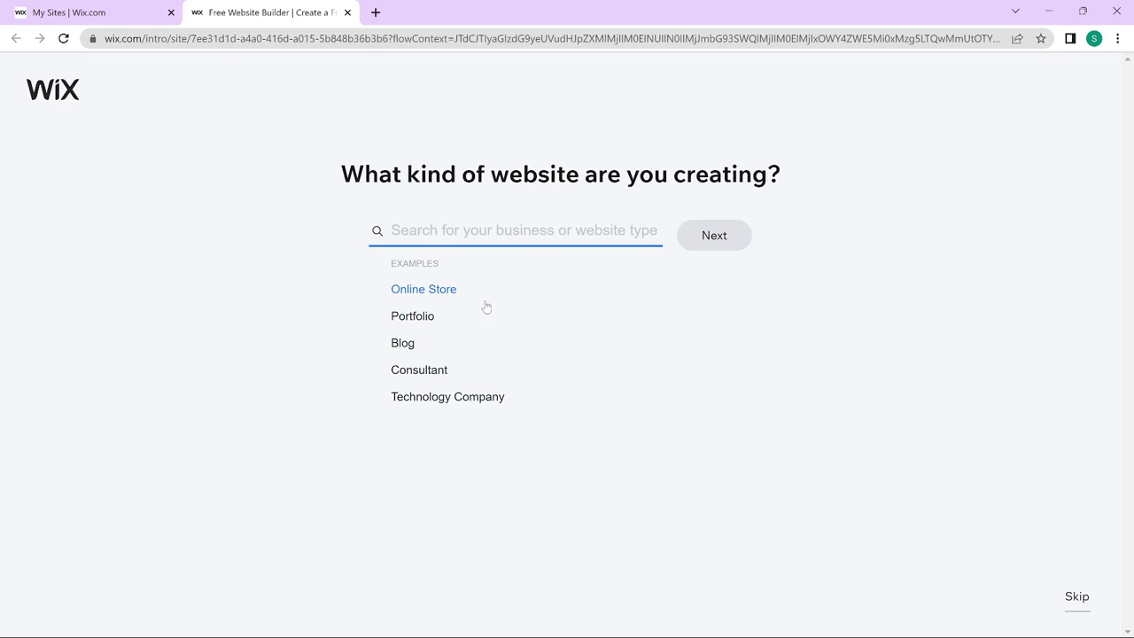
Choose Portfolio > Creative Portfolio as the site type and name it 'Creative SwiftXR Portfolio'
click(417, 315)
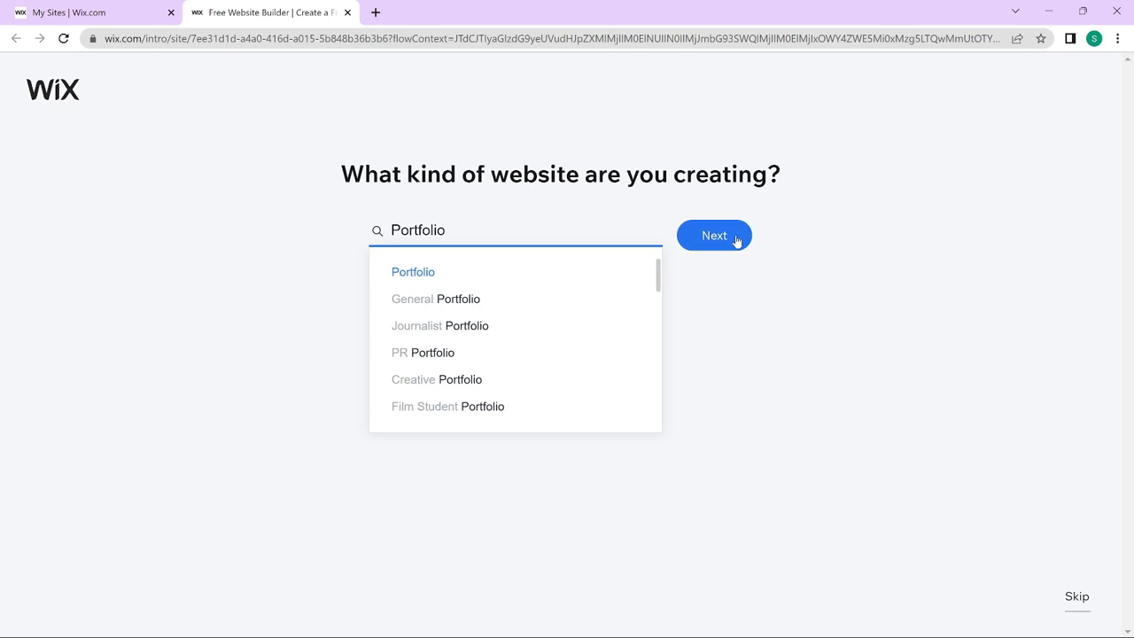
click(434, 376)
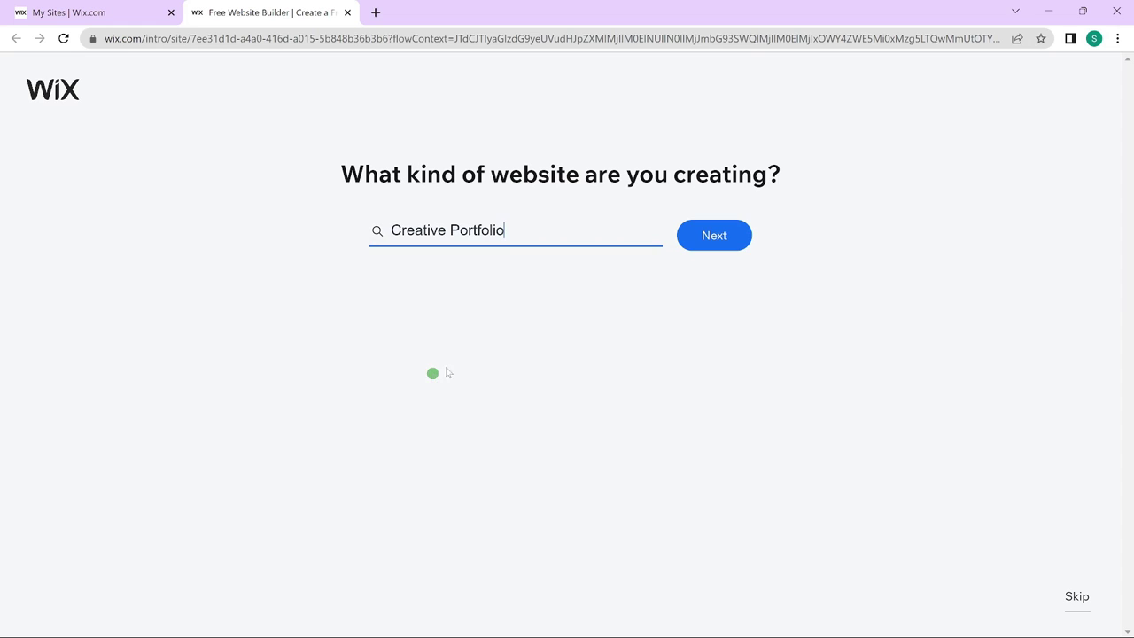
click(721, 237)
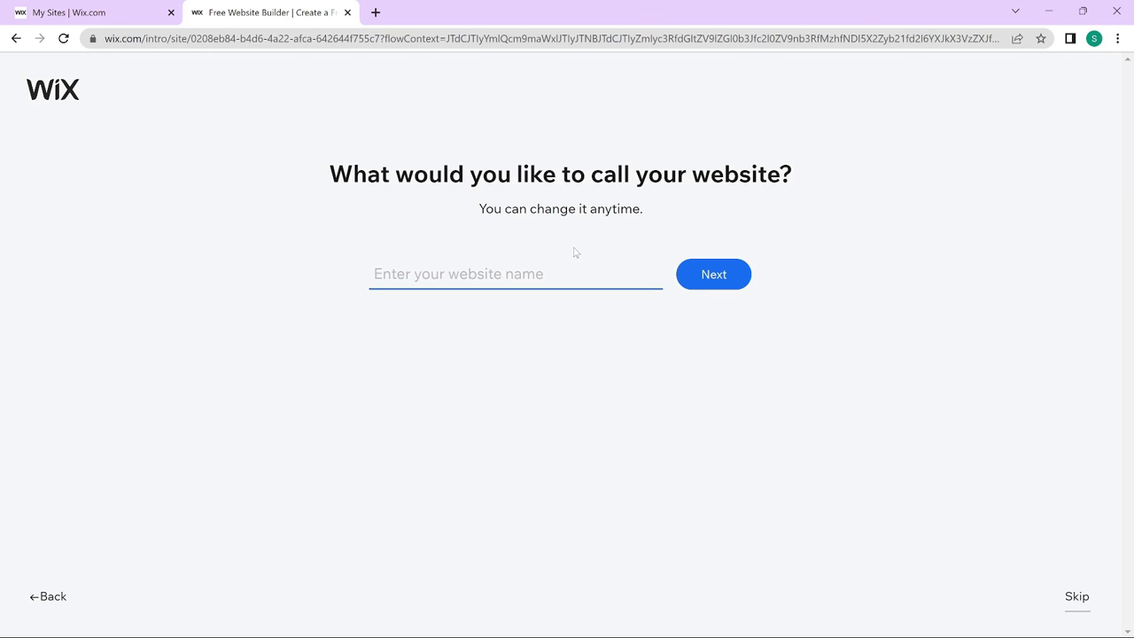
text(Cre)
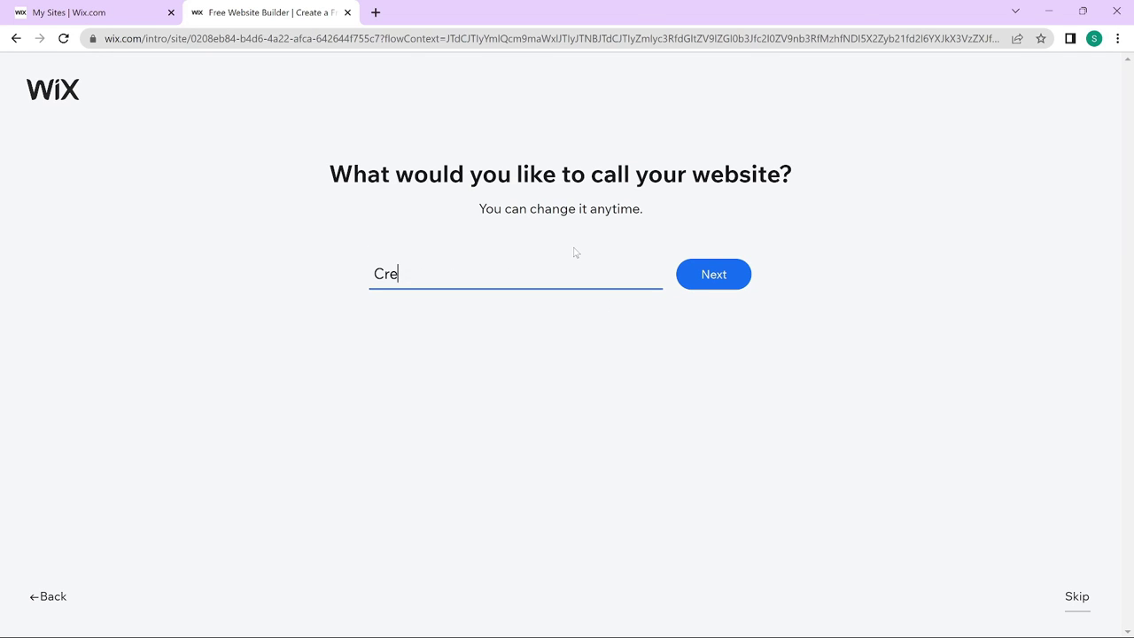
text(ative SwiftXR Portfolio)
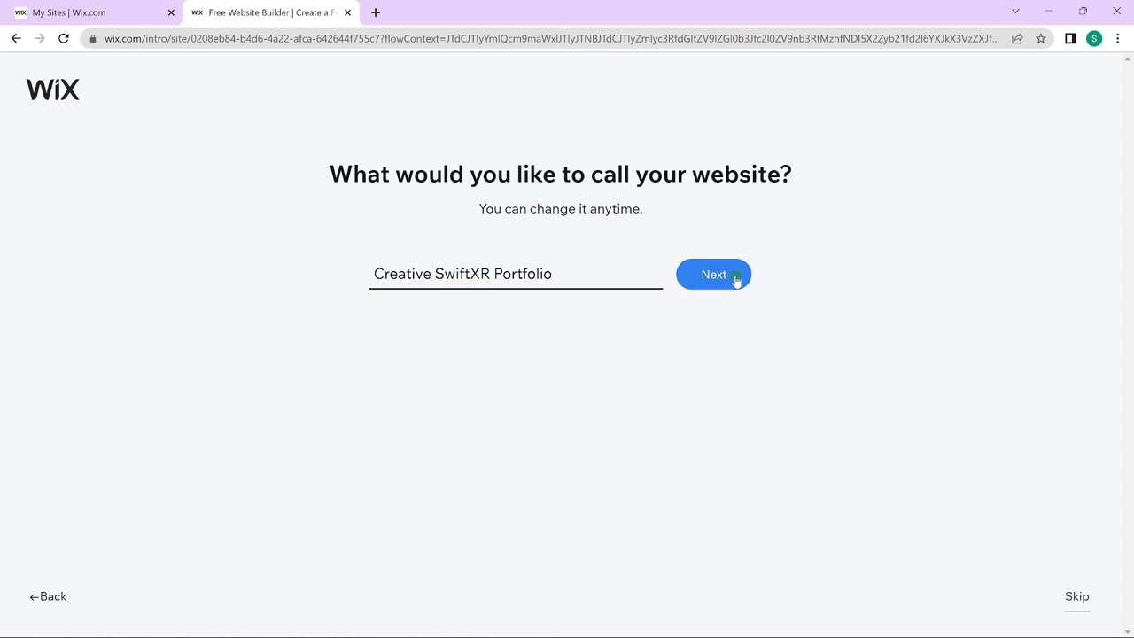
click(734, 276)
click(565, 598)
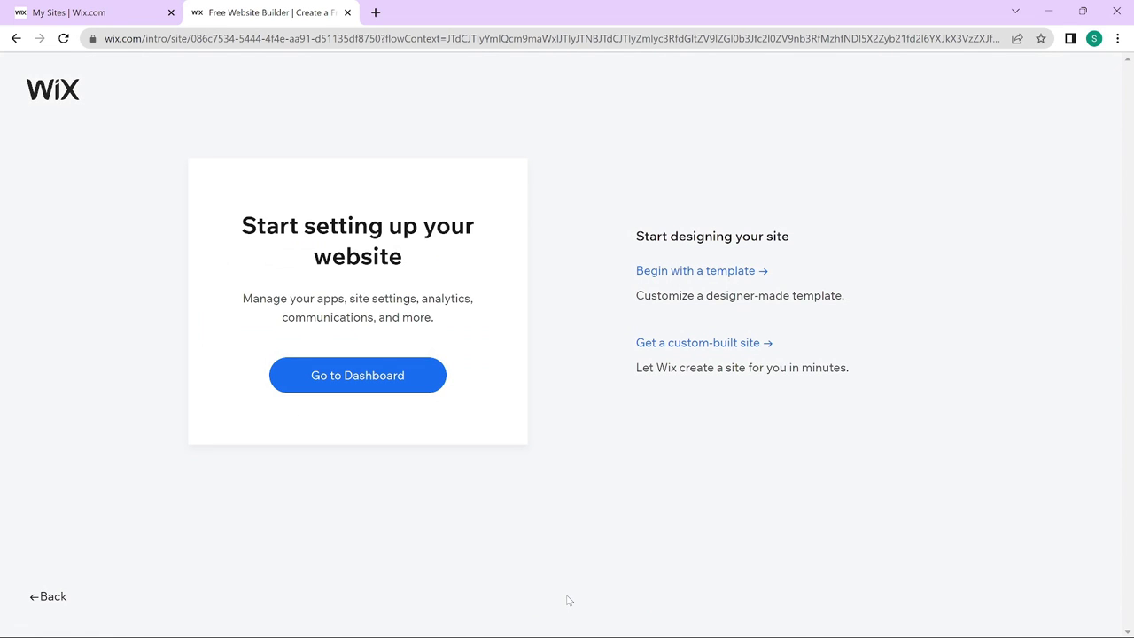
Preview the pink blogger Creative CV template and open it in the Wix Editor
click(700, 271)
scroll(708, 301, down, 3)
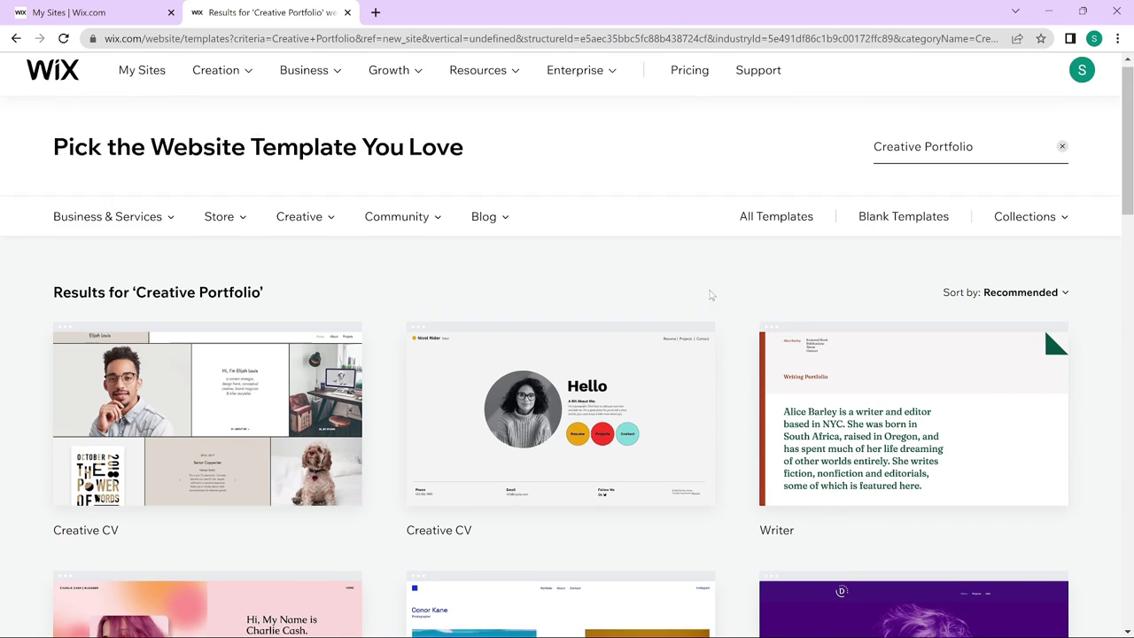
mouse_move(324, 467)
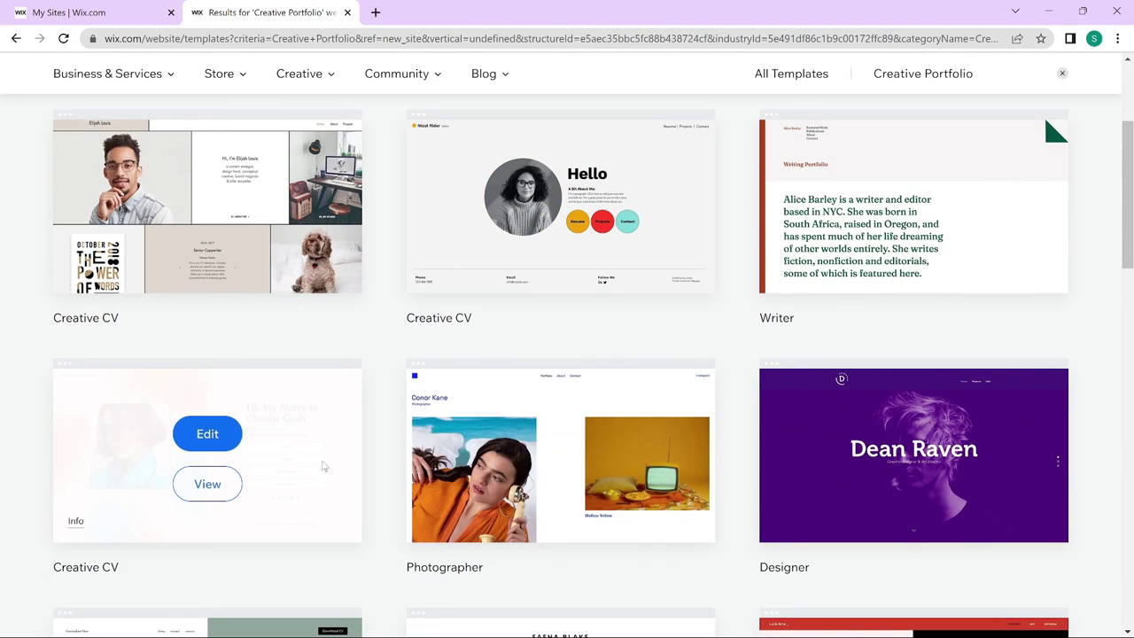
click(207, 483)
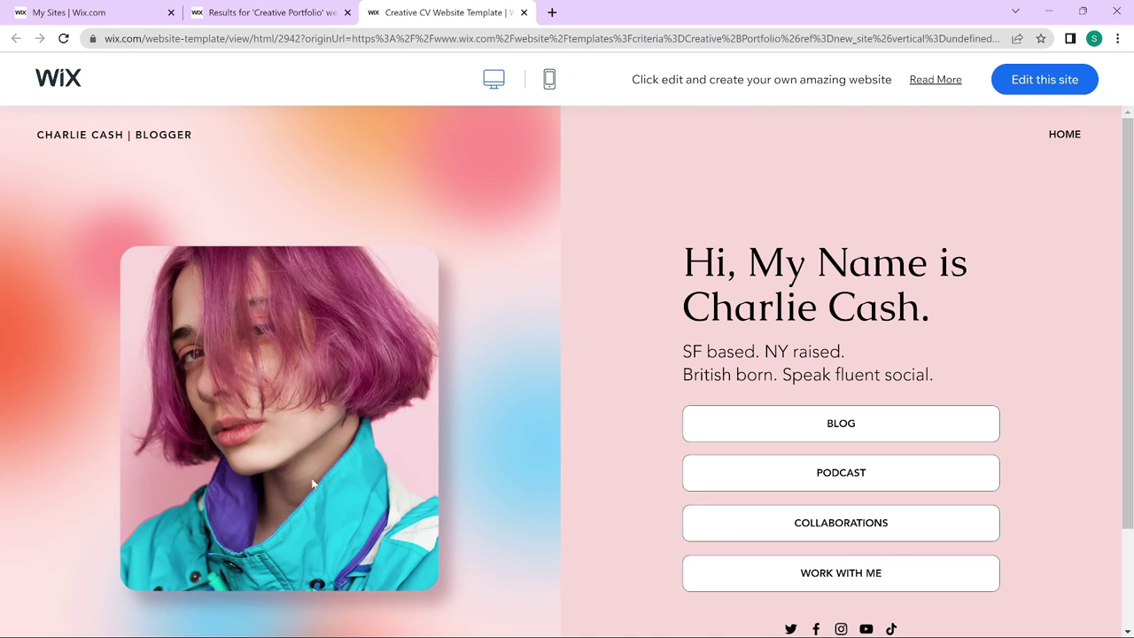
click(1042, 81)
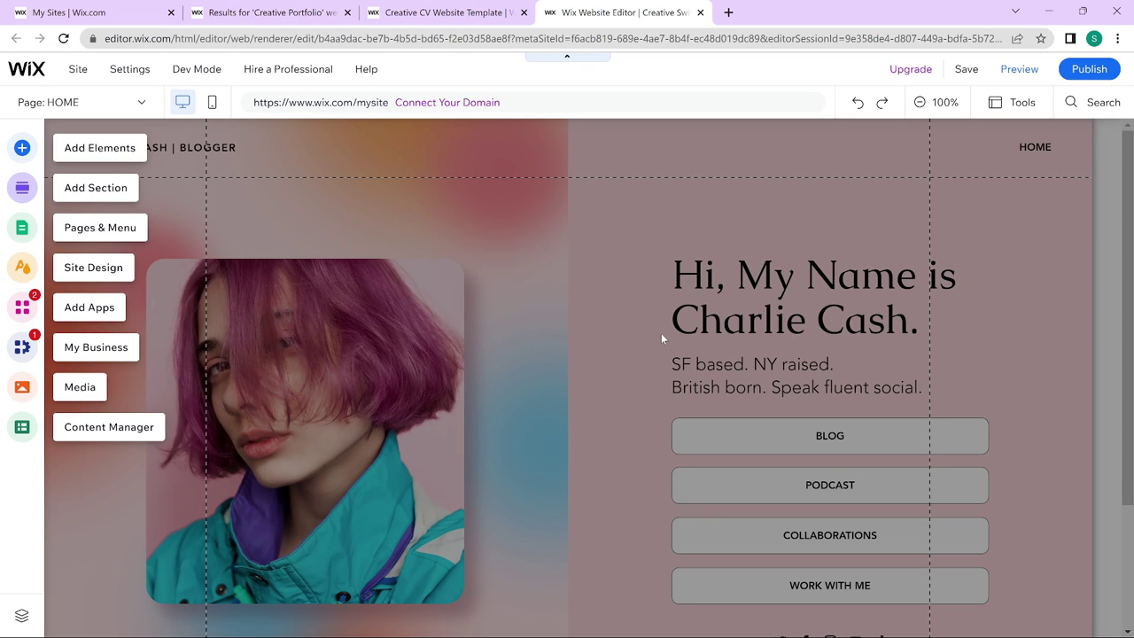
Search the App Market for 'Swiftxr viewer' and install the SwiftXR Viewer app
click(21, 307)
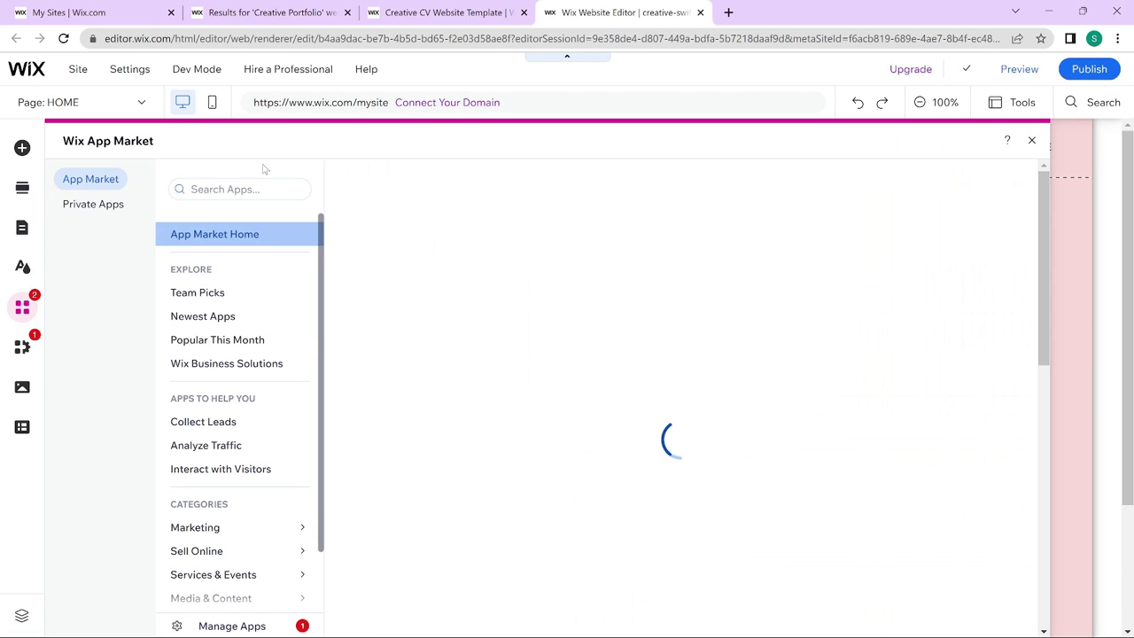
click(267, 186)
text(Swiftxr viewer)
click(257, 269)
click(480, 441)
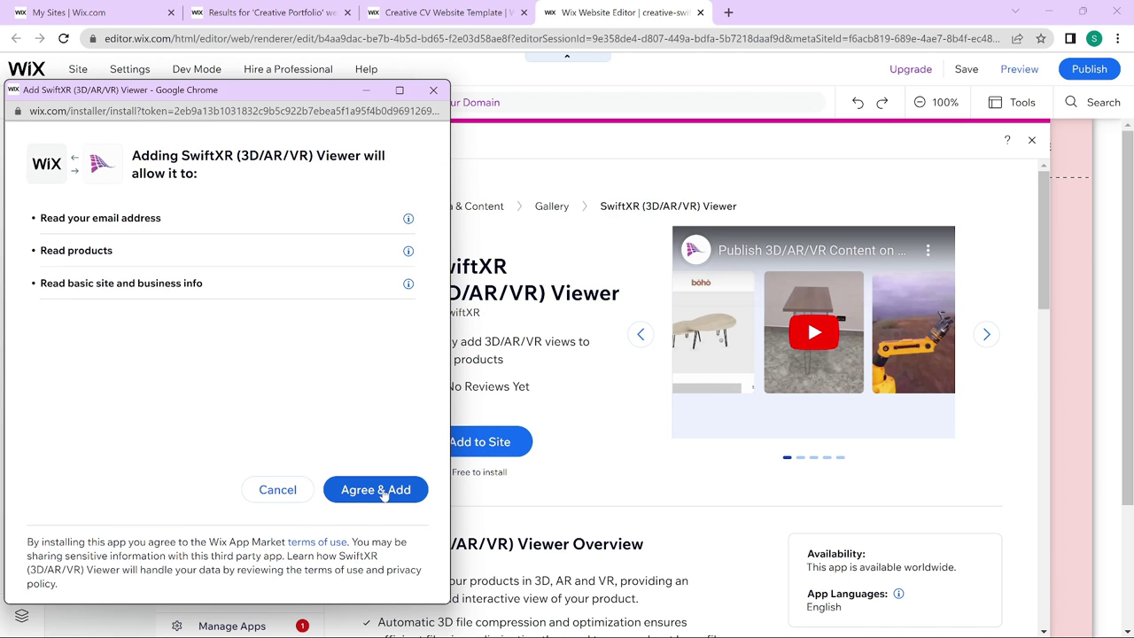
click(384, 494)
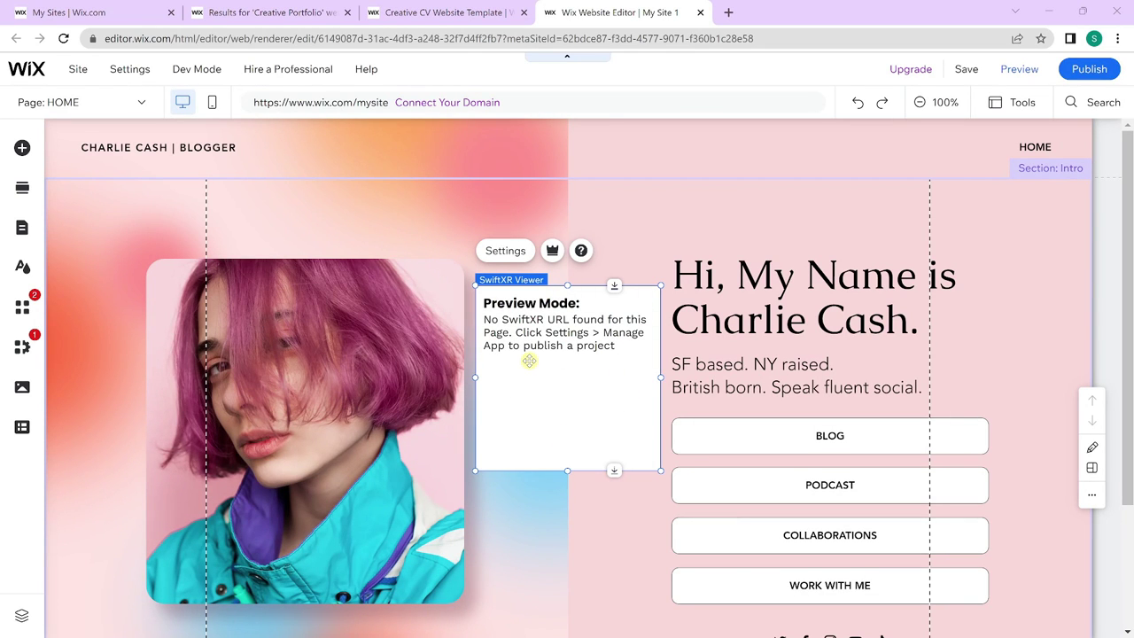
Enable the viewer's Optional Link, nudge the widget, and open the SwiftXR Viewer dashboard via Manage App
click(508, 252)
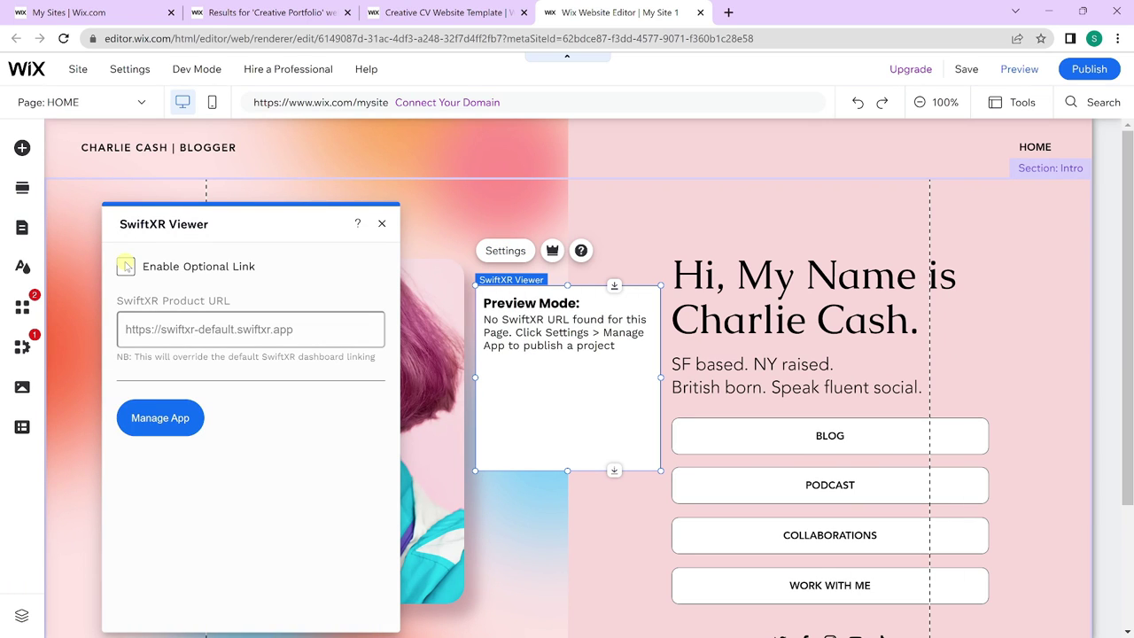
click(126, 265)
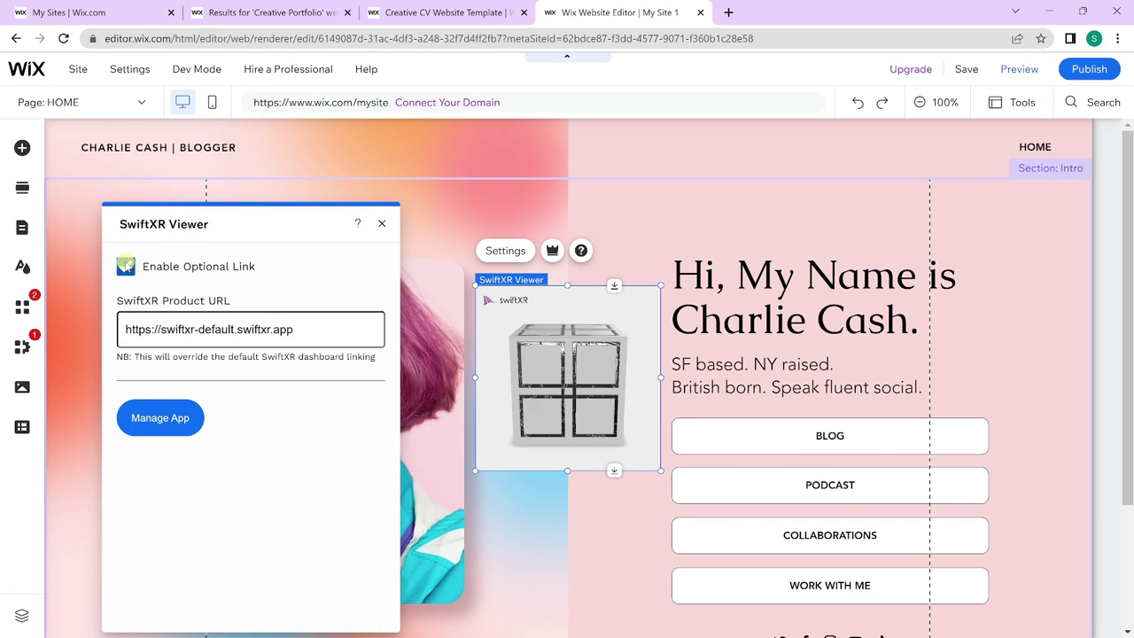
drag(582, 390, 573, 389)
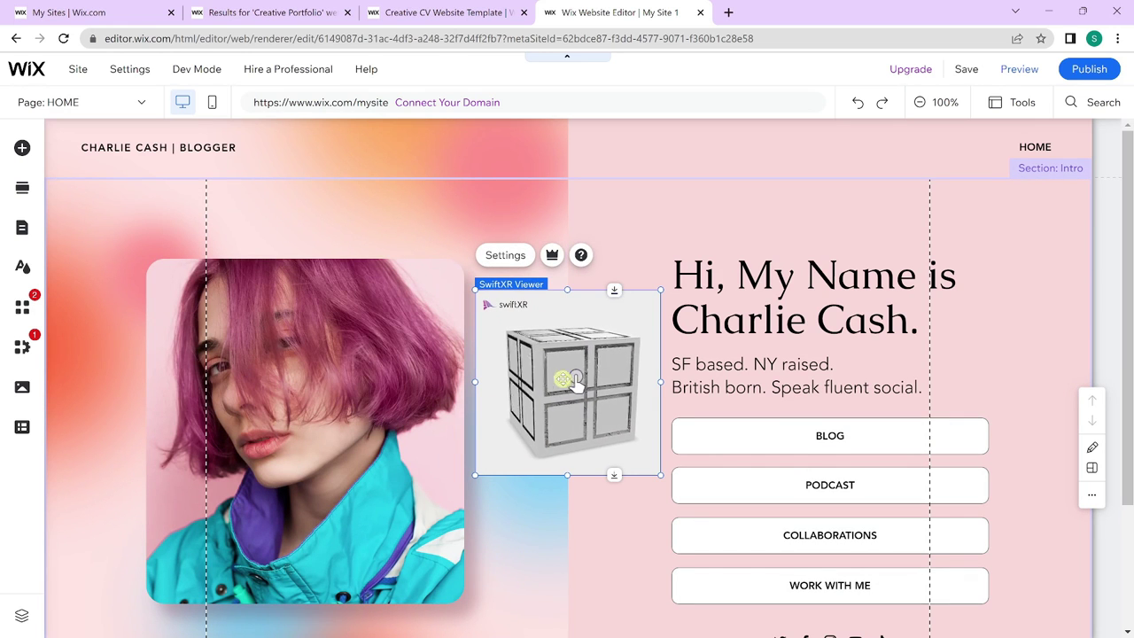
click(505, 255)
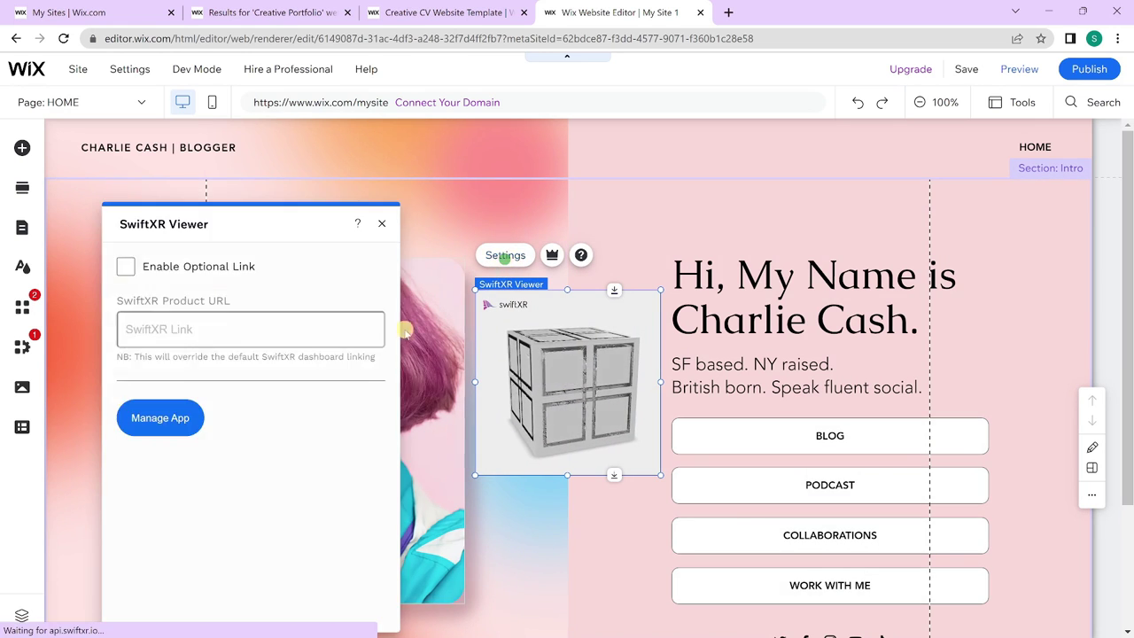
click(162, 419)
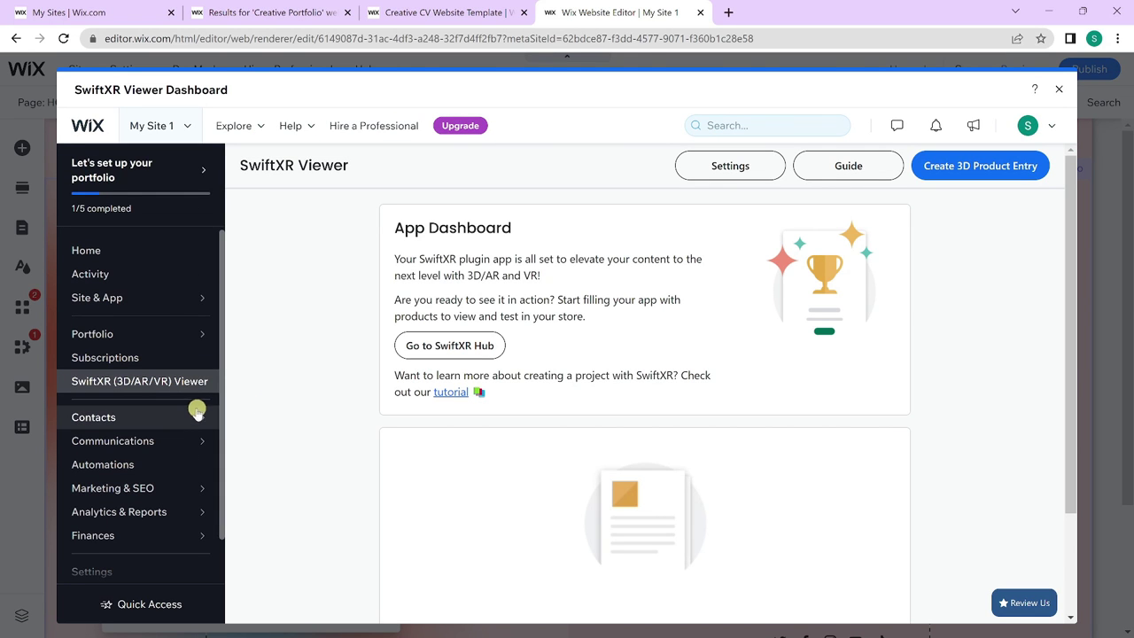
From the SwiftXR Hub, create a blank project named 'Character'
click(458, 348)
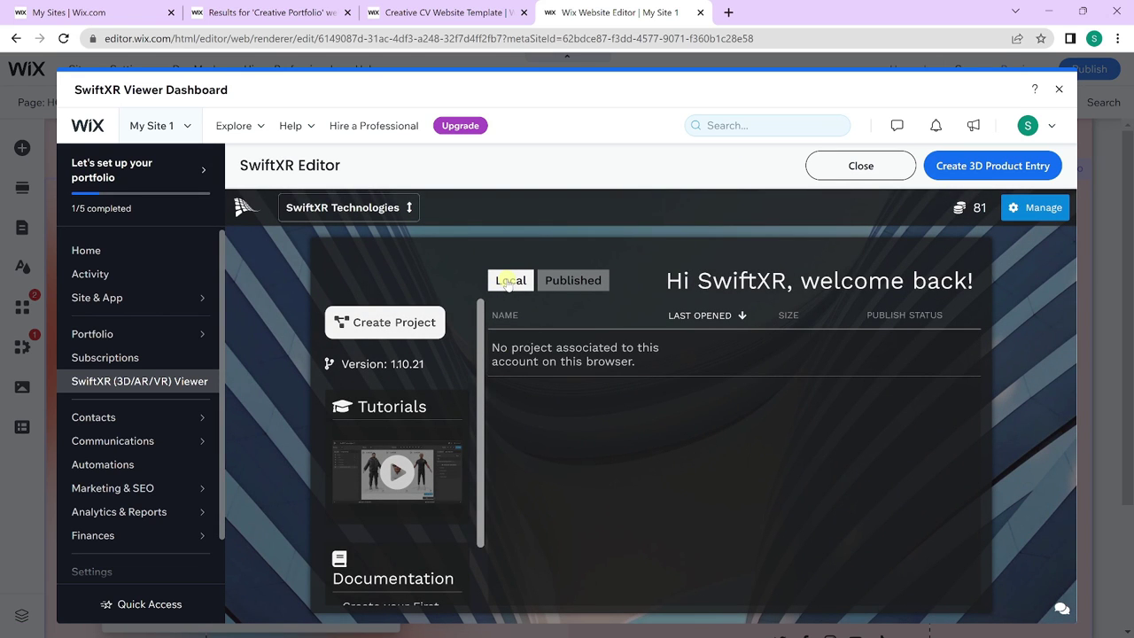
click(383, 321)
drag(877, 336, 717, 338)
key(BackSpace)
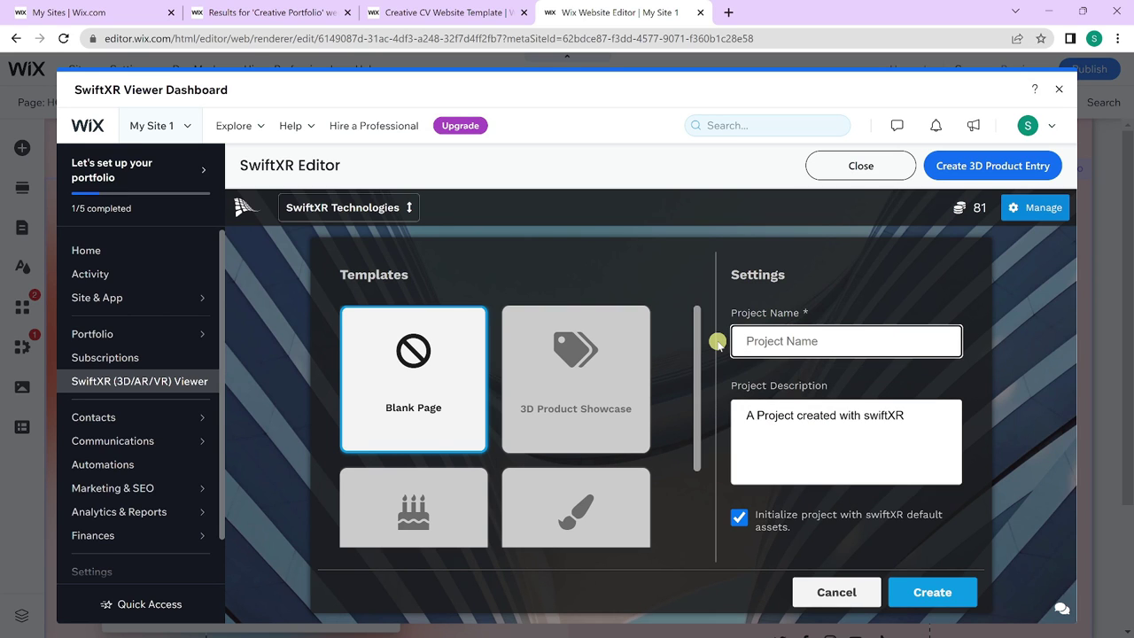
text(Character)
click(932, 592)
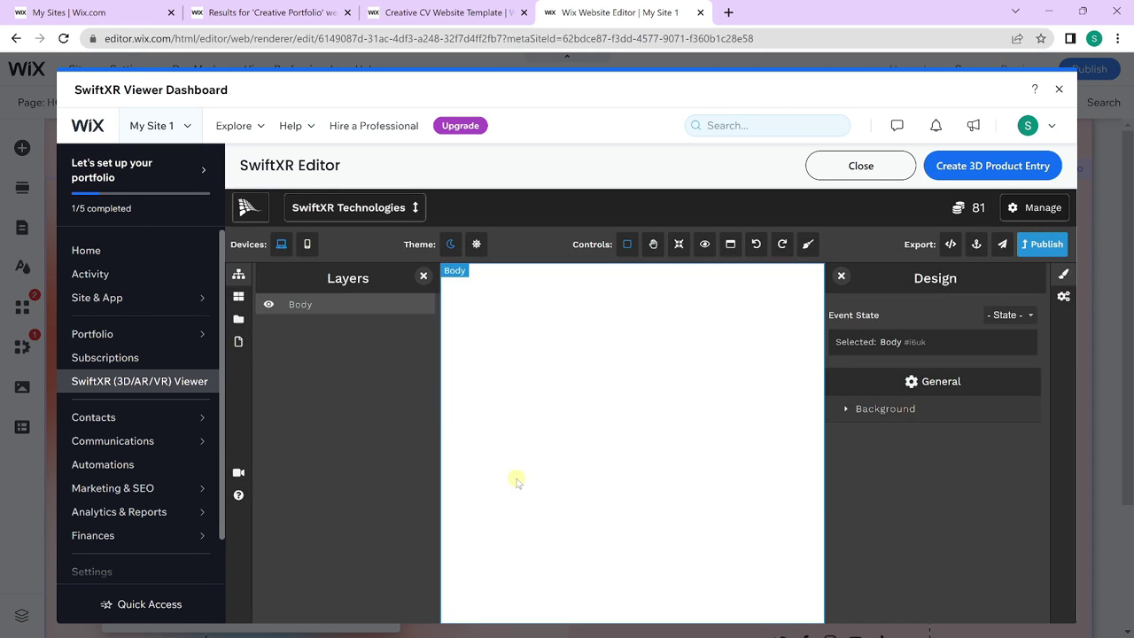
Place a ReadyPlayerMe avatar component on the canvas and pick the hooded avatar
click(239, 296)
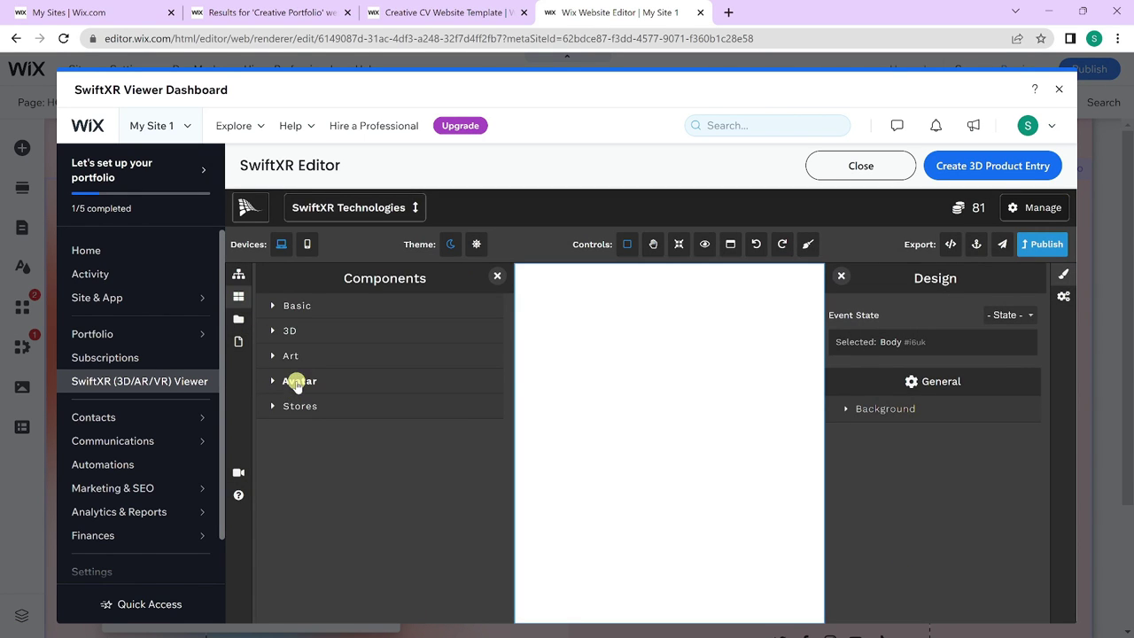
click(297, 383)
drag(313, 447, 618, 421)
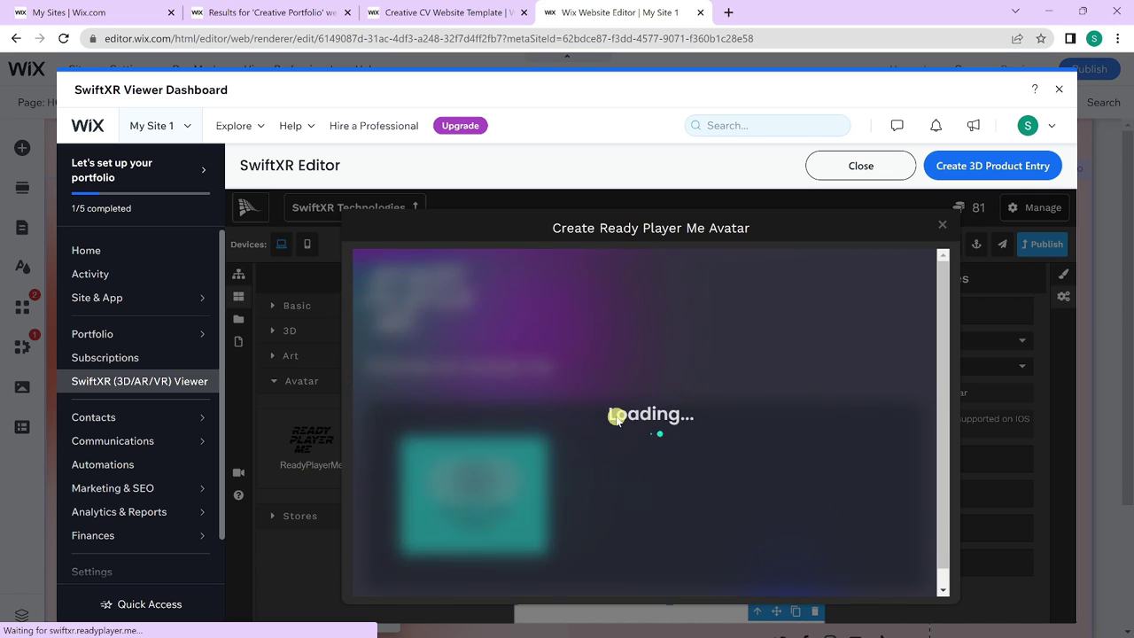
scroll(625, 416, down, 2)
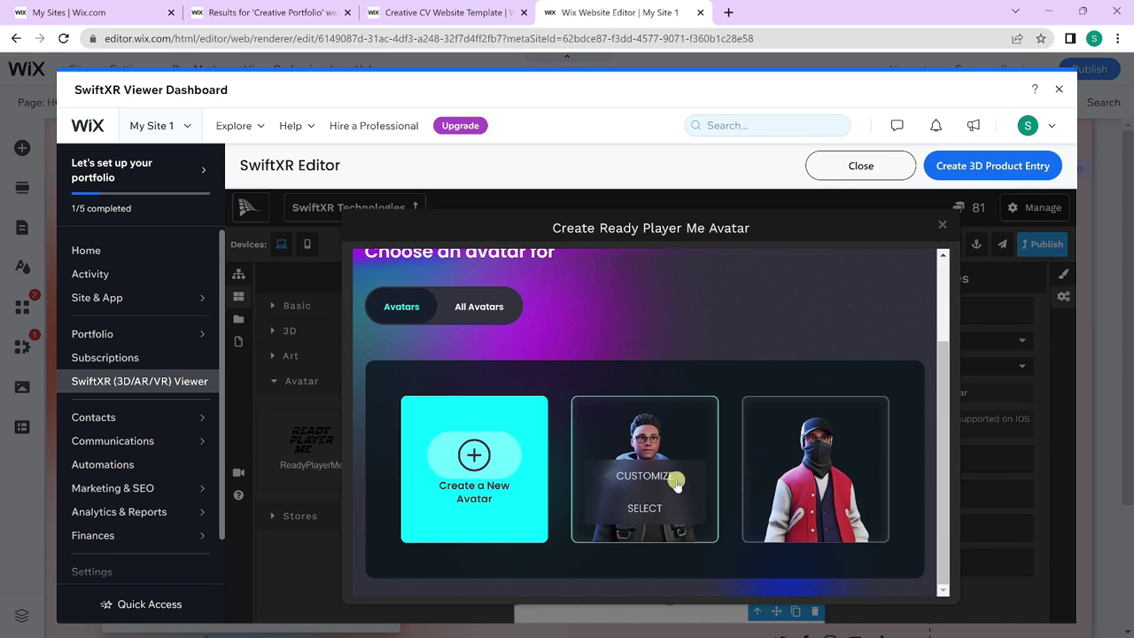
click(657, 506)
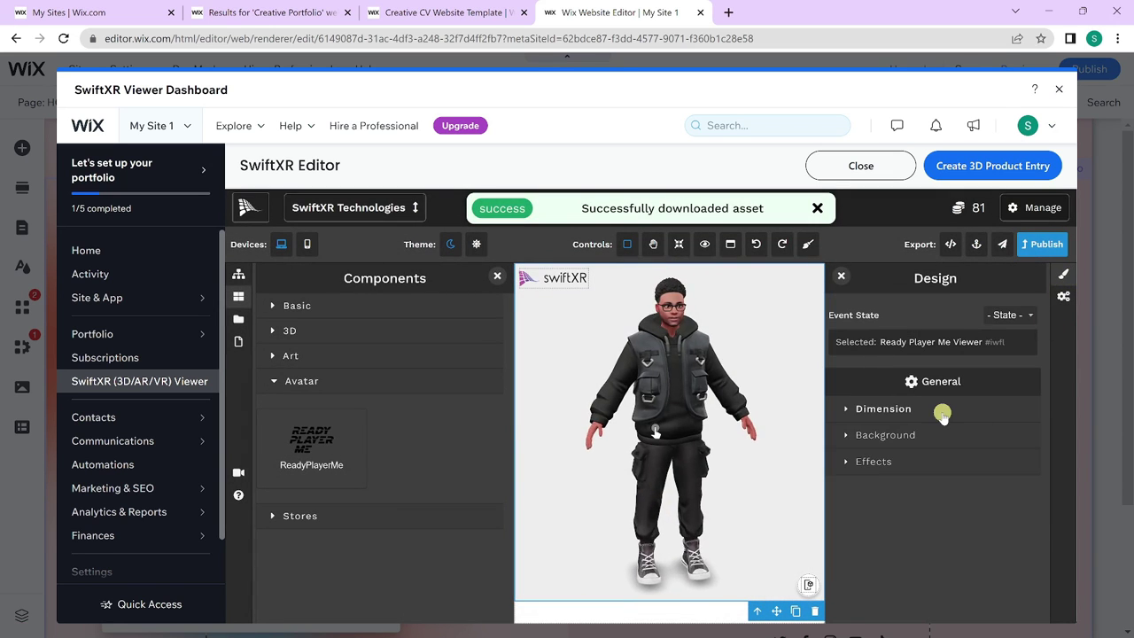
Toggle the avatar's automatic rotation in its general properties
click(872, 410)
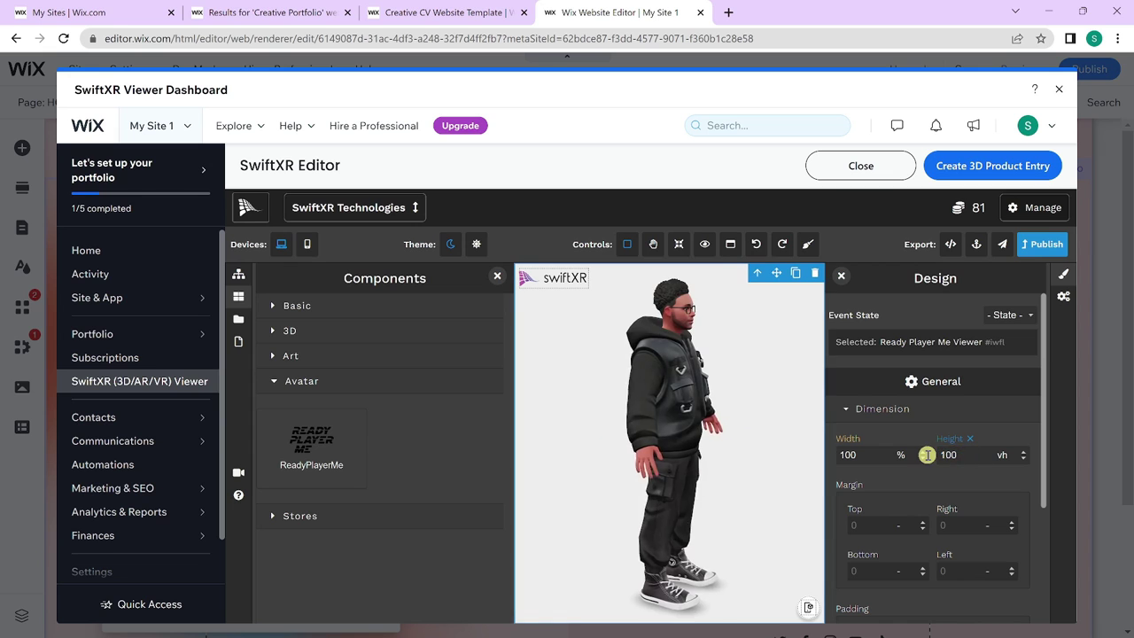
click(1063, 296)
scroll(974, 431, down, 5)
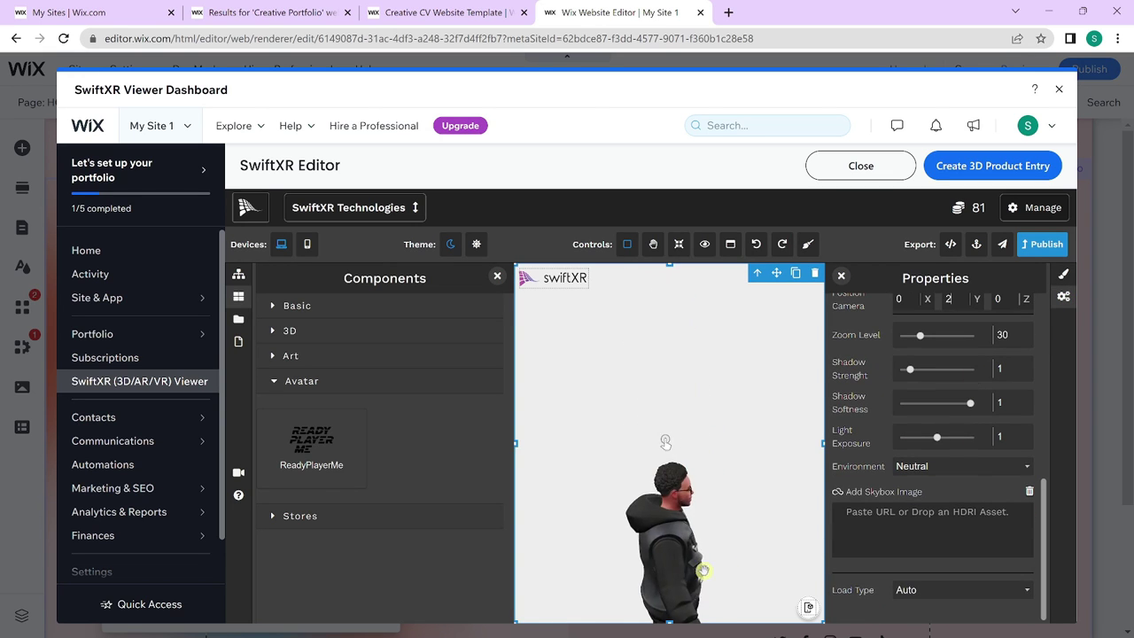
scroll(942, 505, up, 5)
click(942, 458)
click(903, 540)
scroll(966, 381, down, 1)
scroll(969, 366, up, 1)
Set the avatar animation to Wave One Hand and start publishing
click(961, 366)
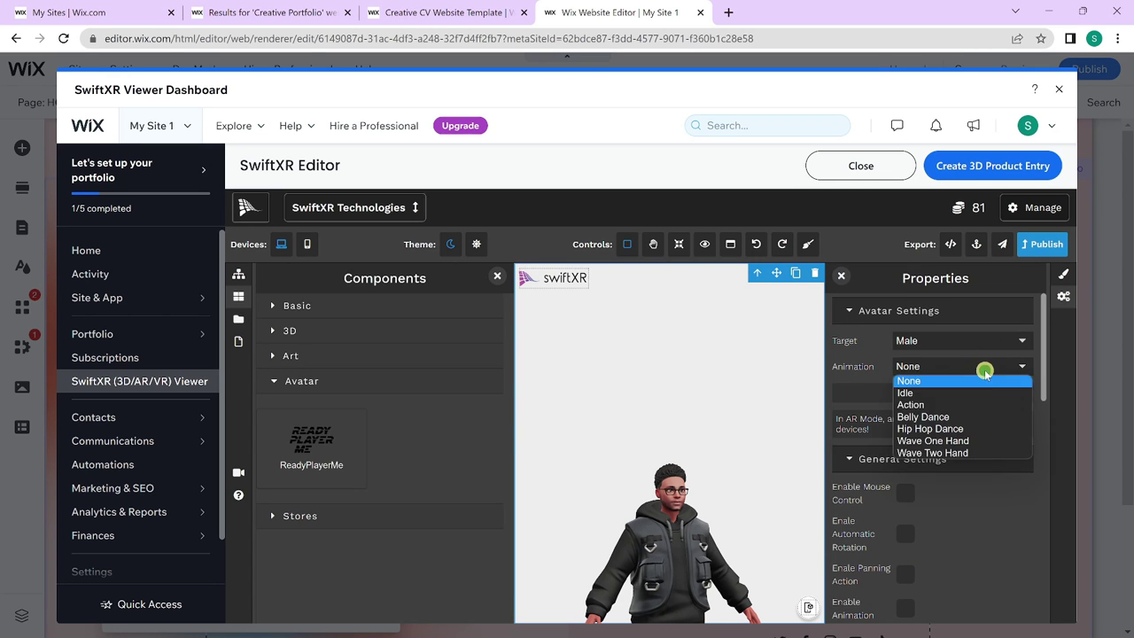
click(974, 437)
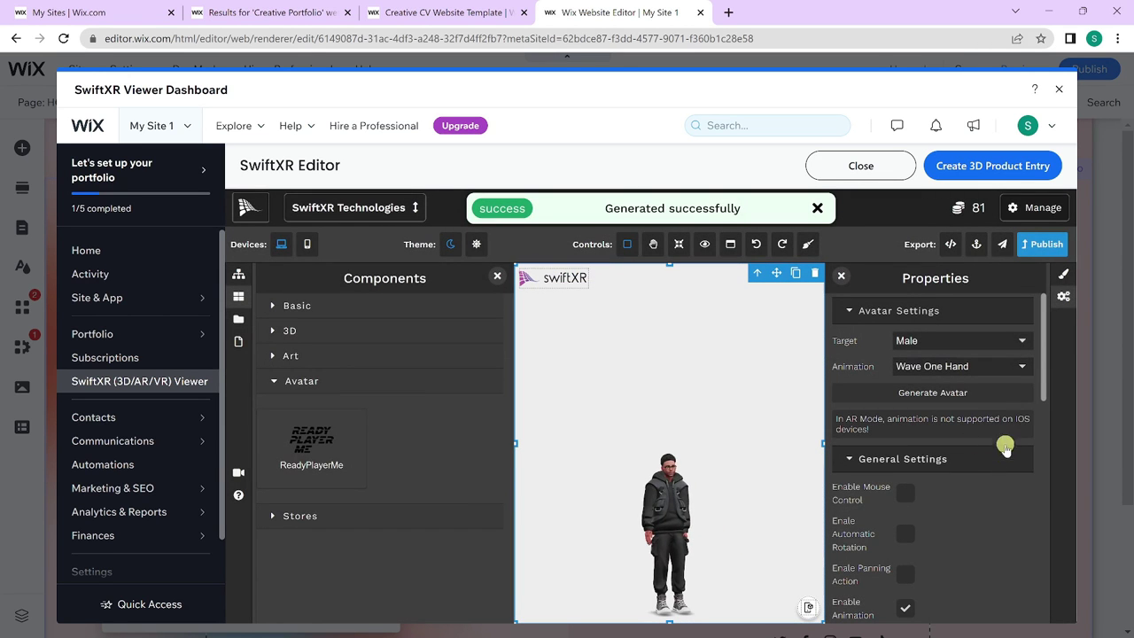
click(1044, 244)
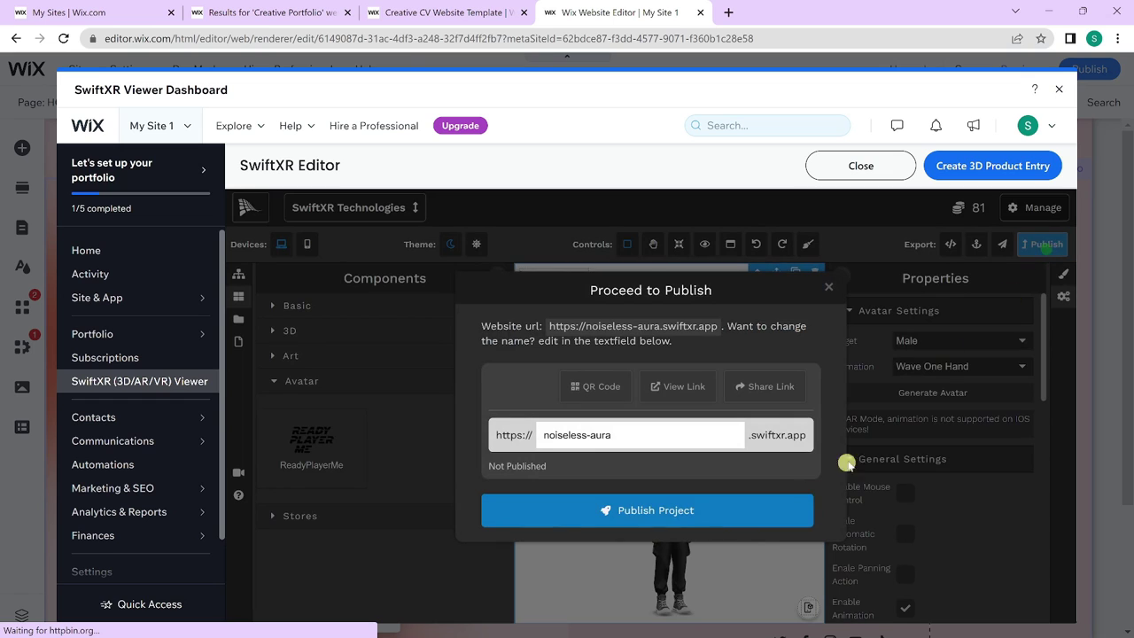
Publish the project to noiseless-aura.swiftxr.app and copy its URL
click(740, 521)
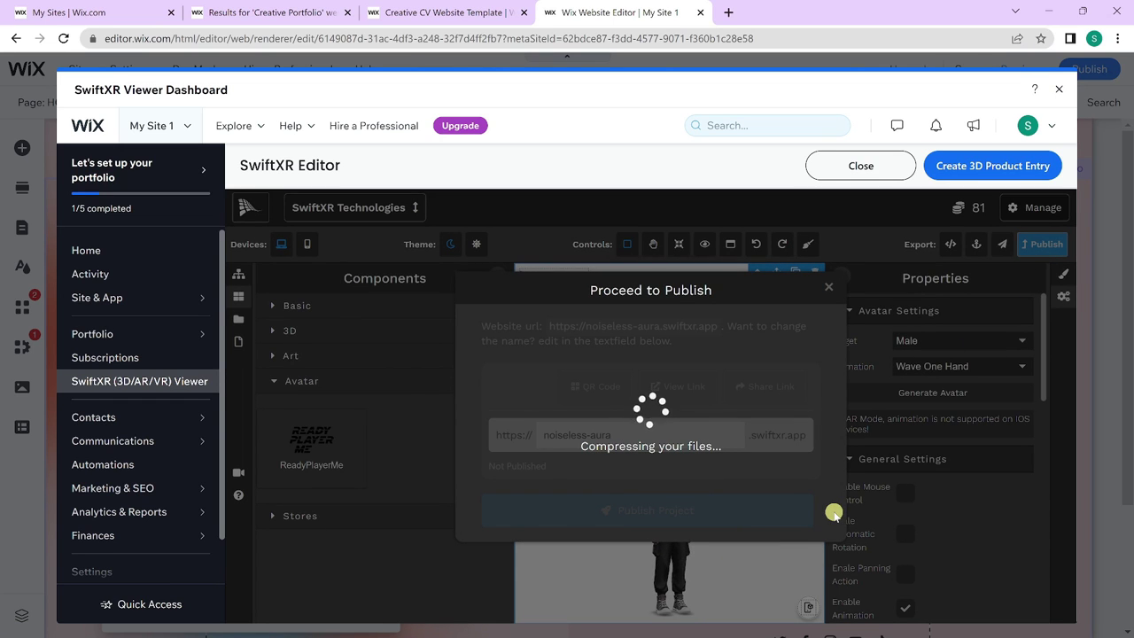
drag(667, 302, 464, 315)
key(ctrl+c)
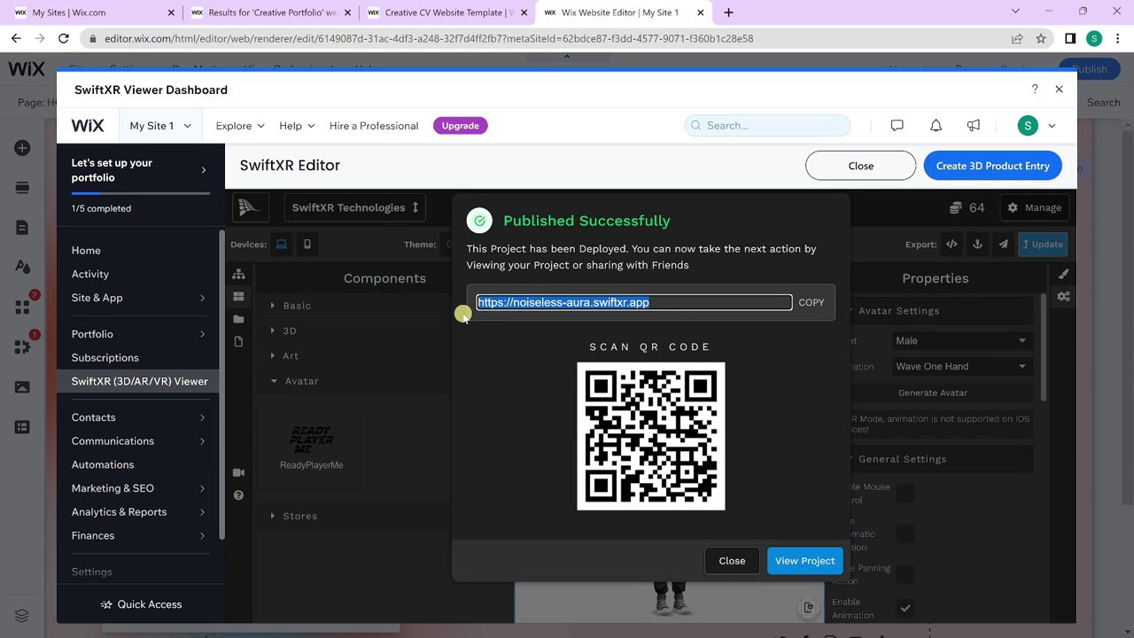
Paste the noiseless-aura.swiftxr.app link into the viewer's SwiftXR Product URL field
click(743, 554)
click(866, 165)
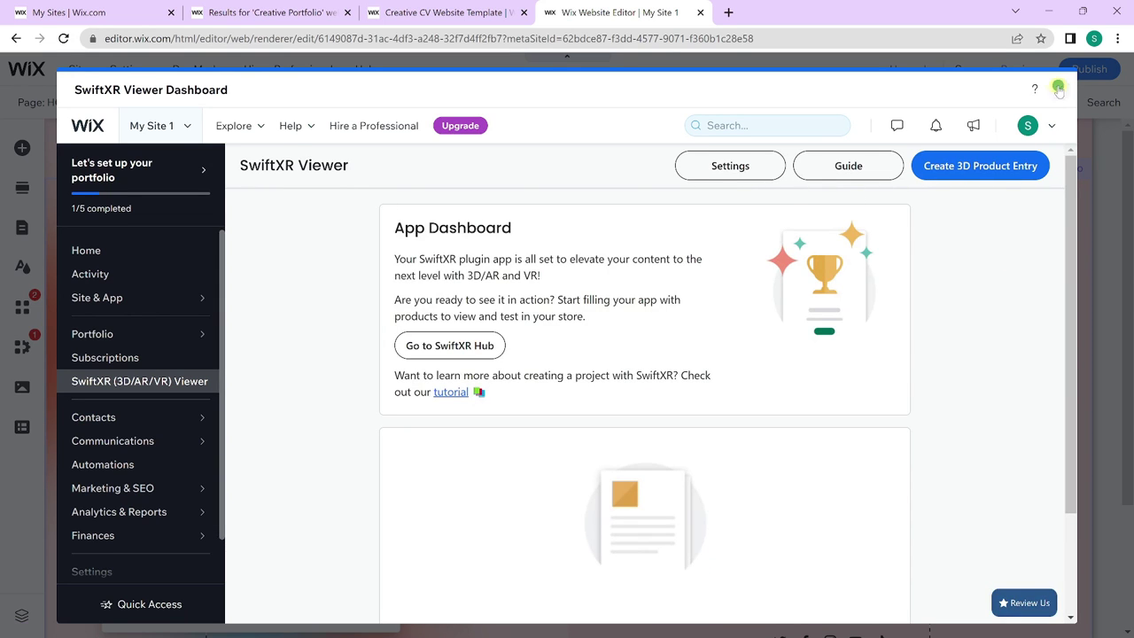
click(1058, 90)
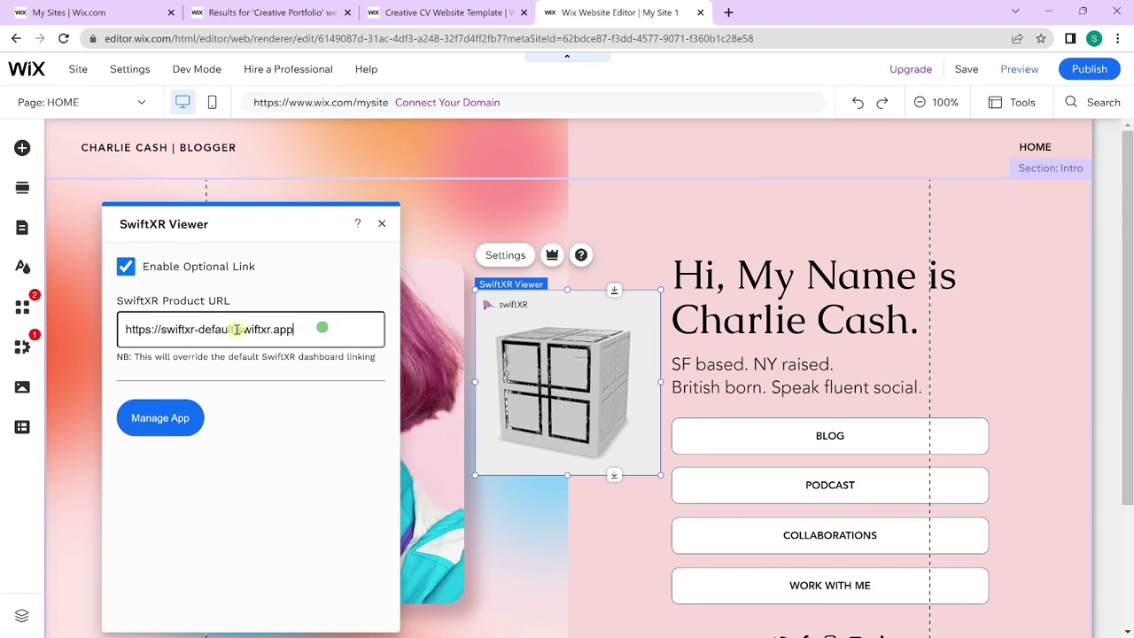
drag(322, 328, 94, 332)
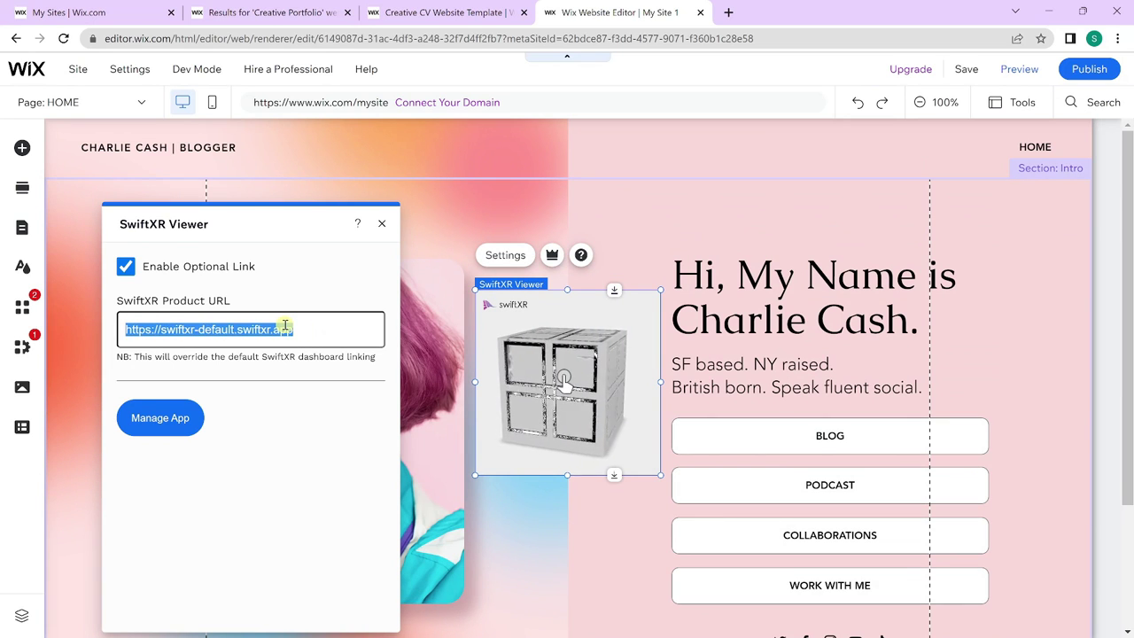
key(ctrl+v)
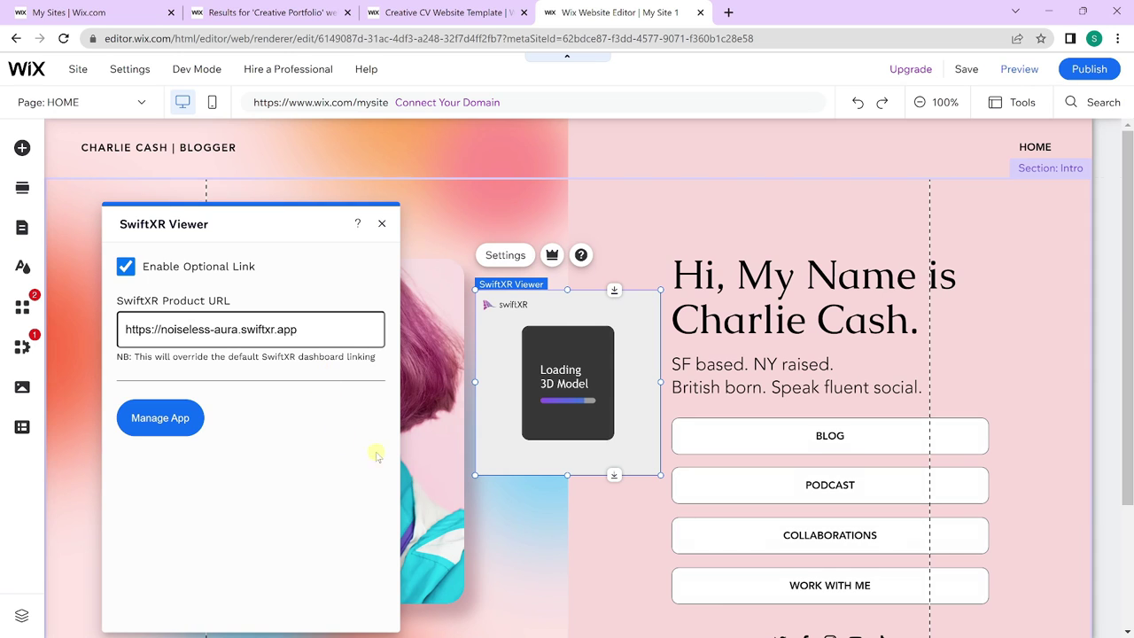
click(380, 222)
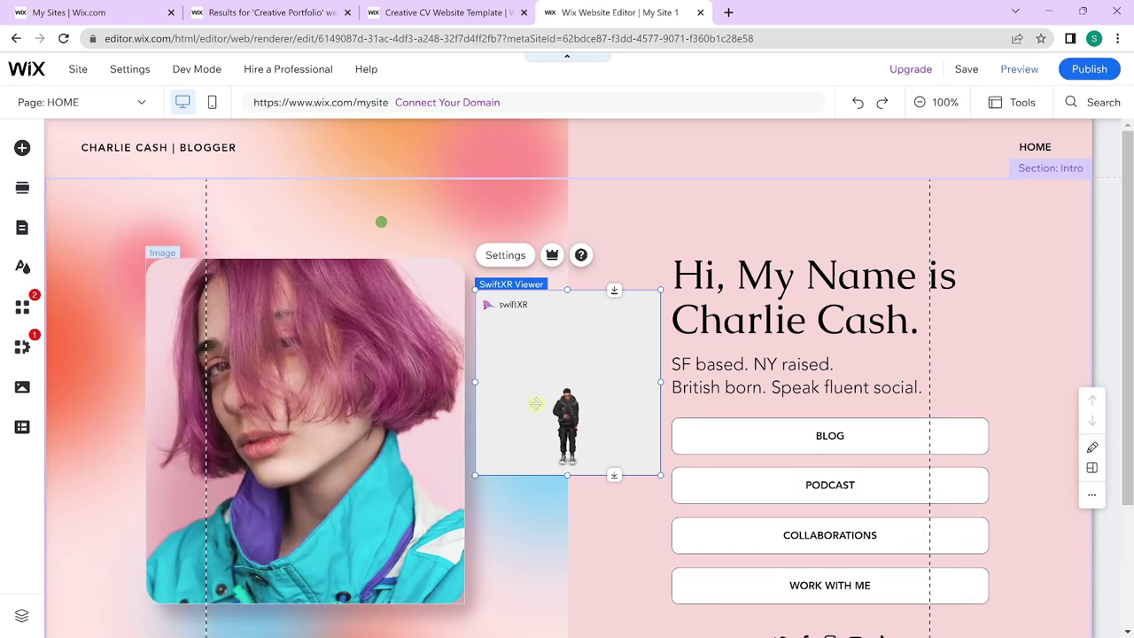
Move the viewer over the left-column photo, resize it to 431 × 477, and publish the site
drag(602, 370, 464, 349)
drag(310, 435, 320, 607)
scroll(547, 458, down, 2)
scroll(546, 460, up, 2)
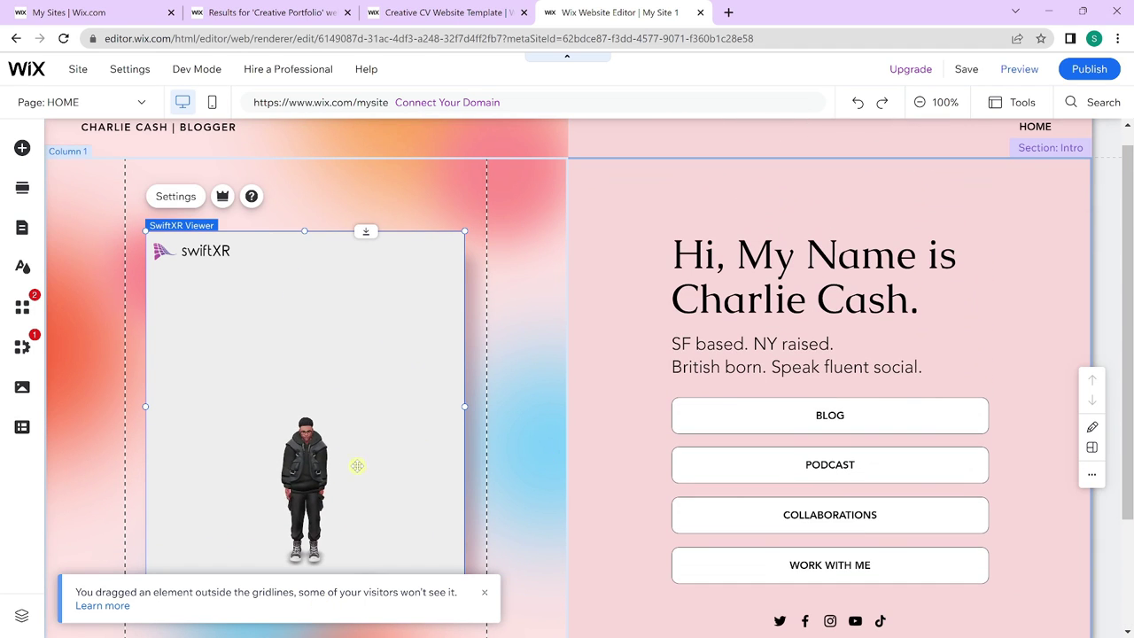
click(1074, 70)
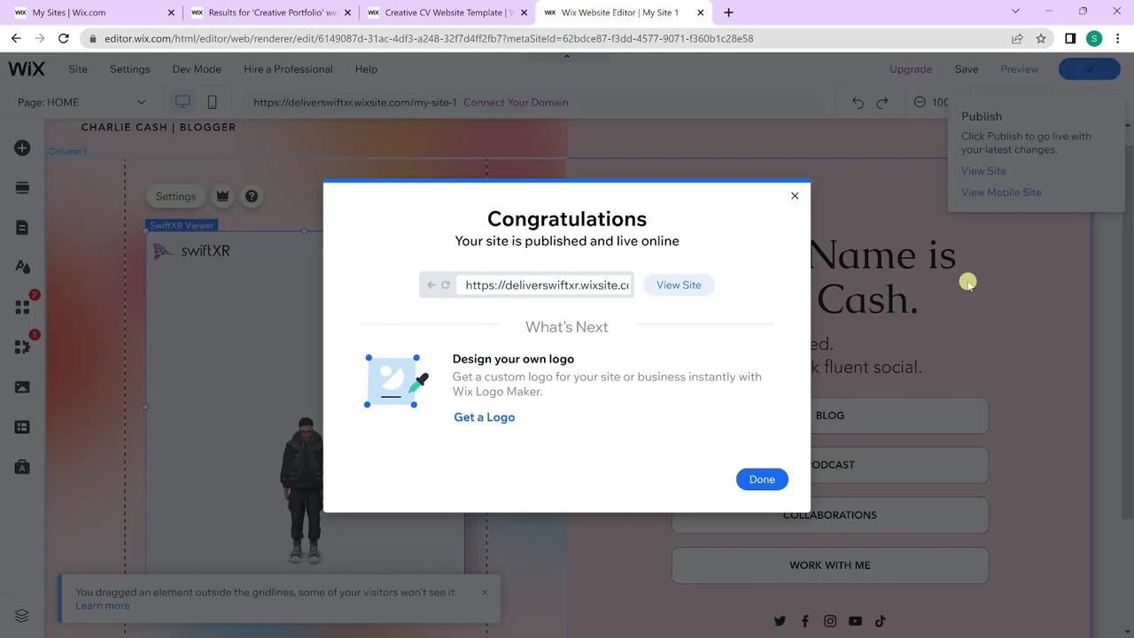
View the live published site with the waving avatar, then return to My Sites
click(687, 286)
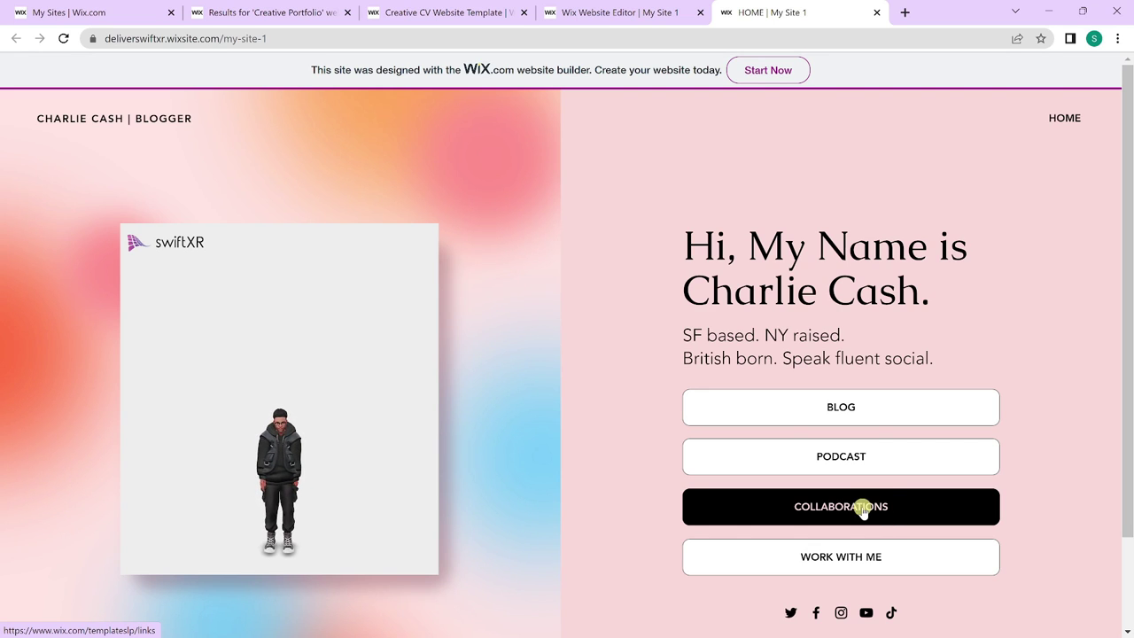
click(122, 16)
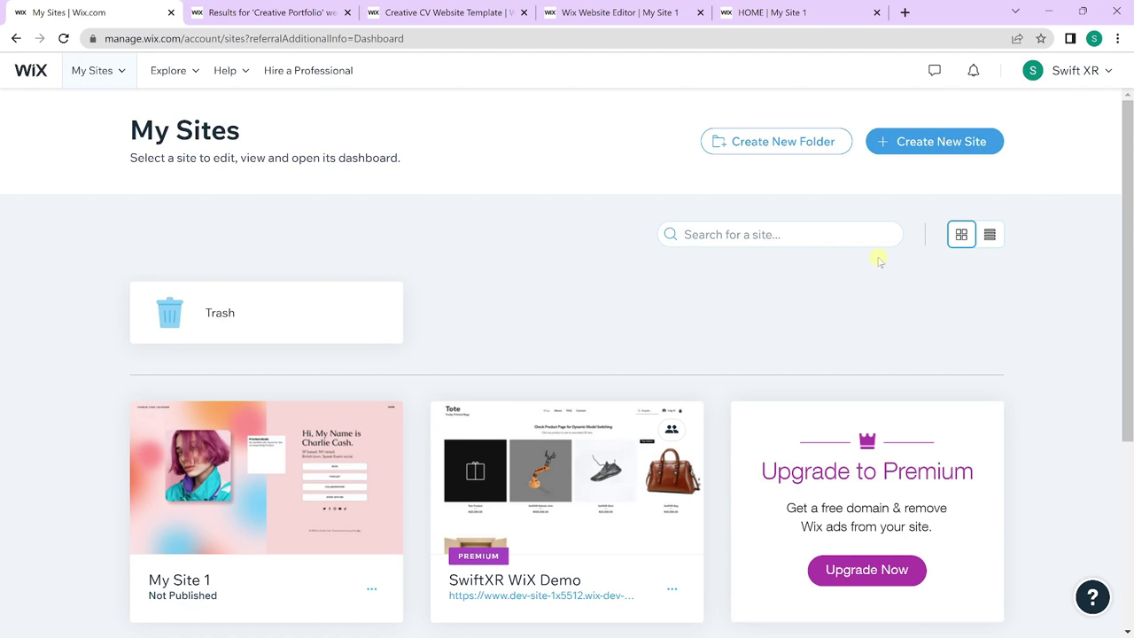
Create a new Online Store site named 'SwiftXR Online Store' and answer the setup questions
click(905, 147)
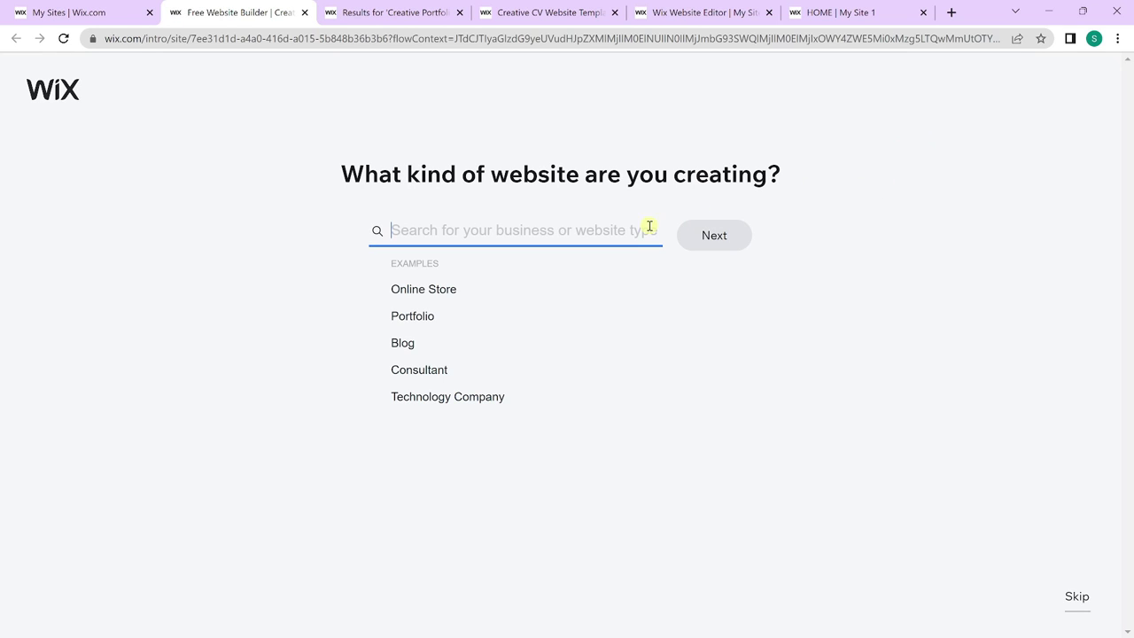
click(447, 289)
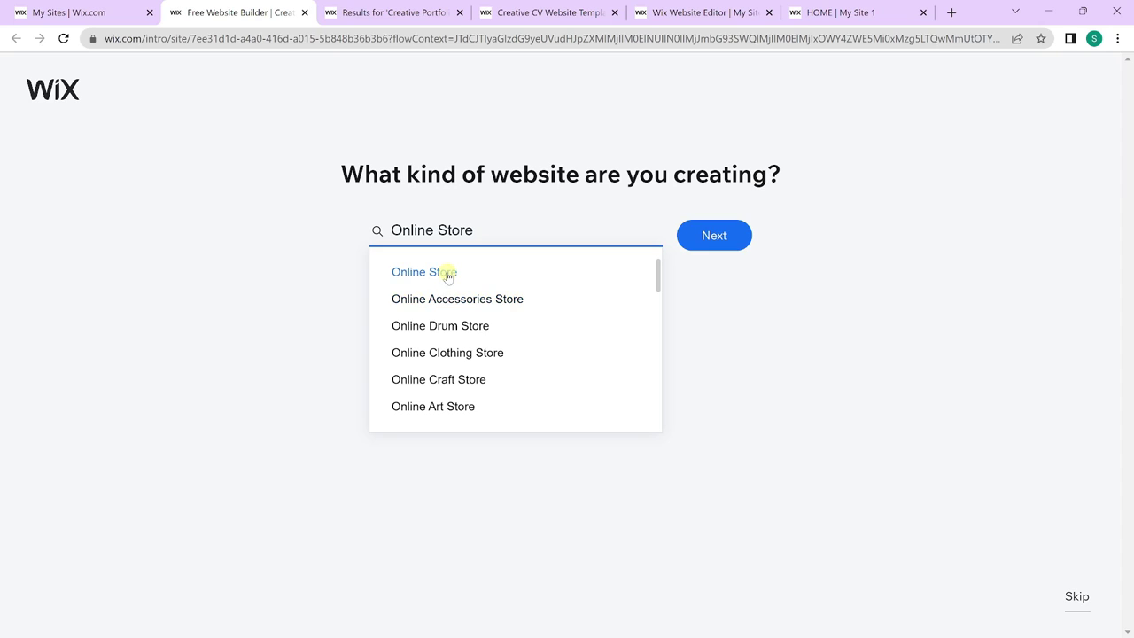
click(446, 274)
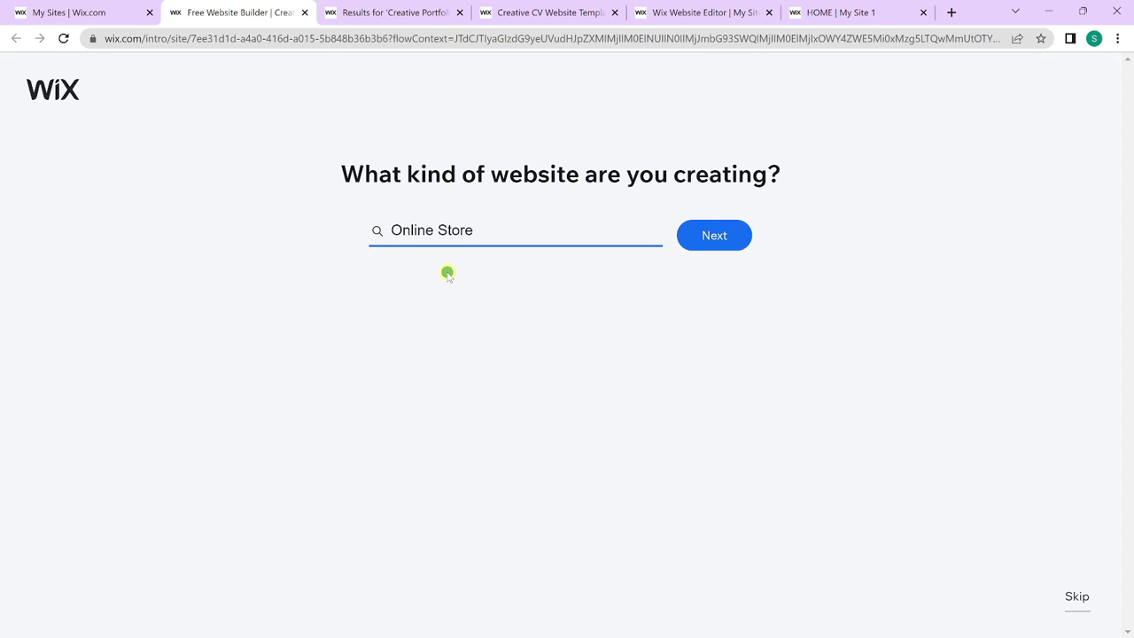
click(714, 236)
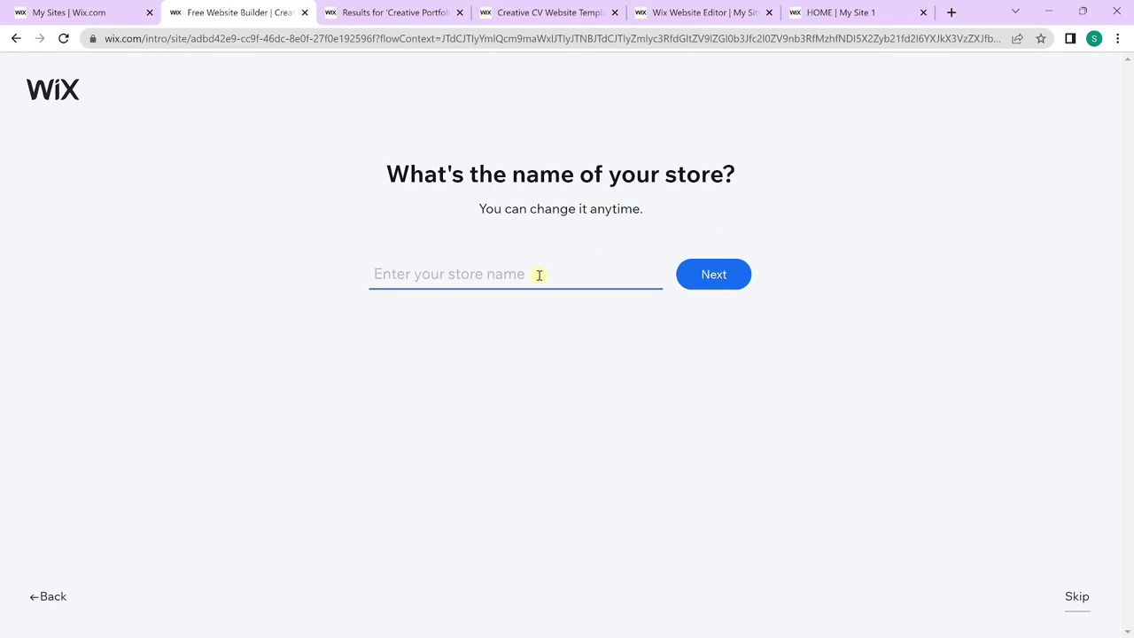
text(SwiftXR Online)
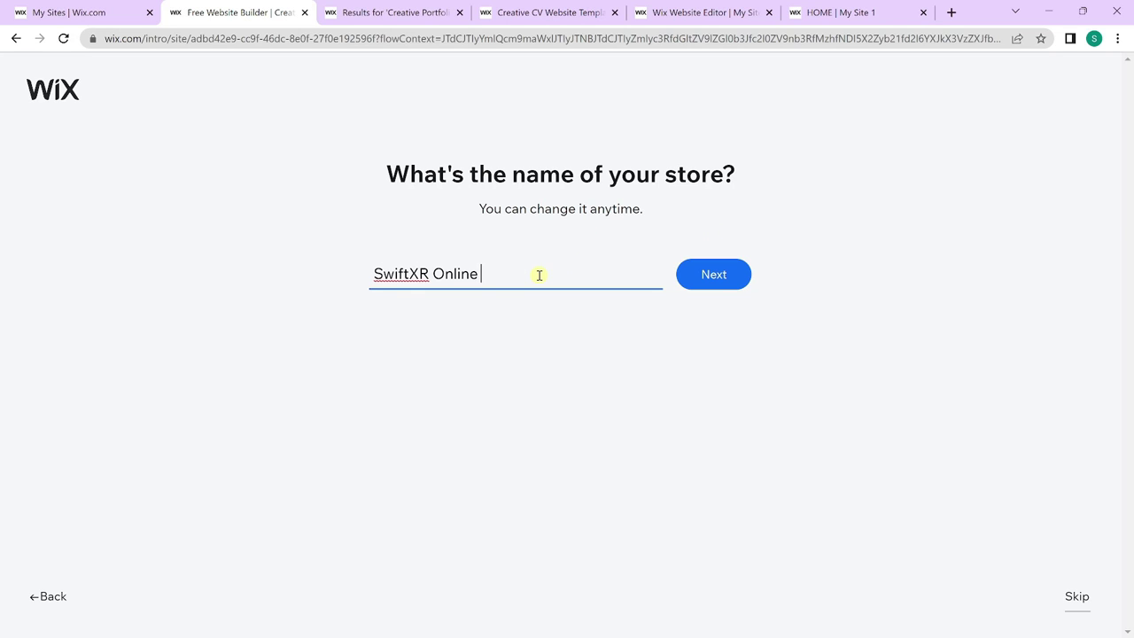
text( Store)
click(714, 276)
click(552, 598)
click(552, 599)
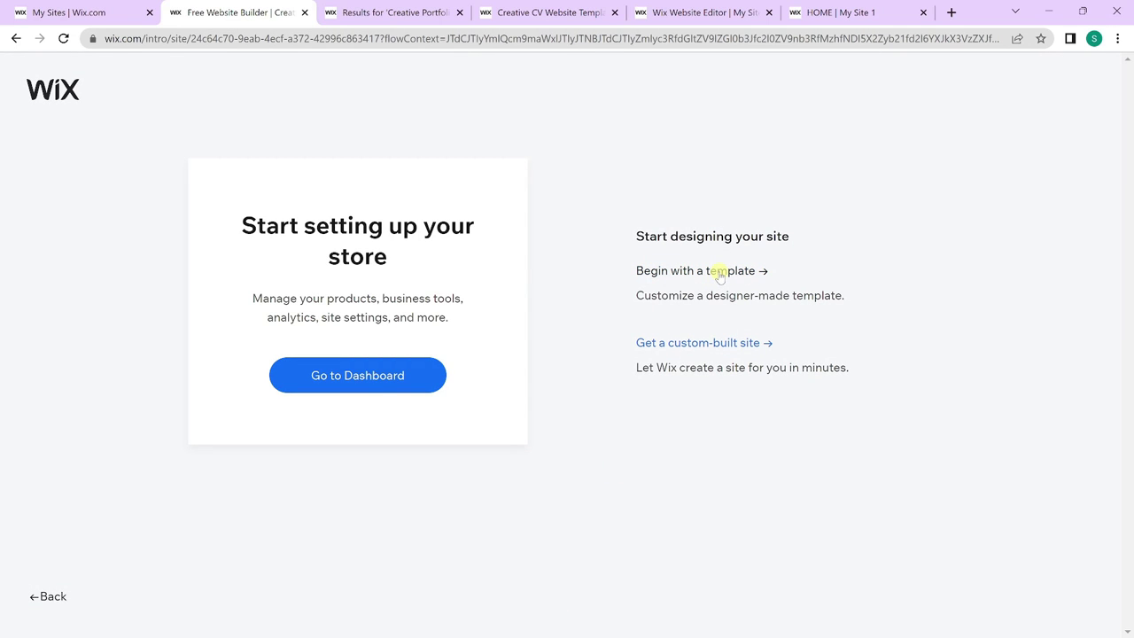
Open the Accessories Store template from the Online Store templates gallery for editing
click(719, 276)
scroll(721, 273, down, 2)
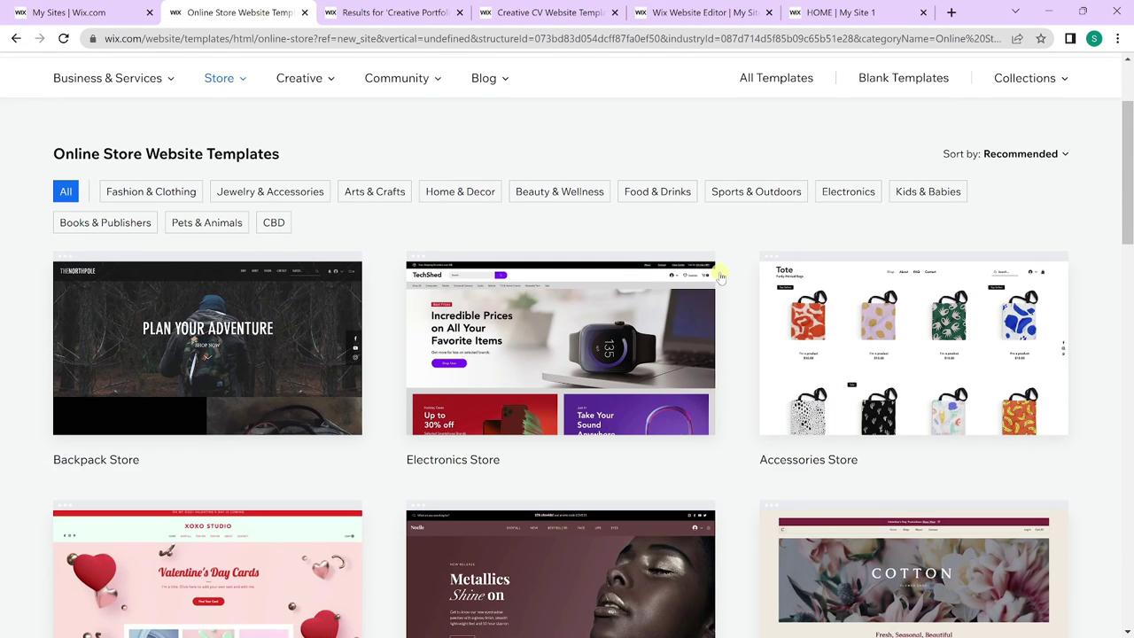
mouse_move(886, 376)
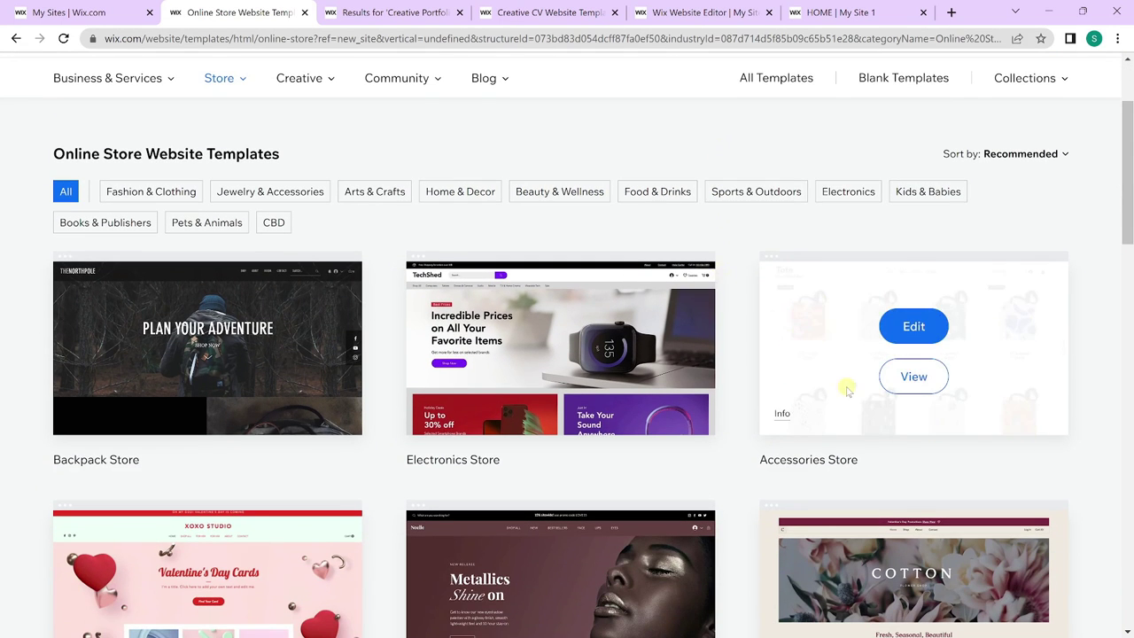
click(913, 328)
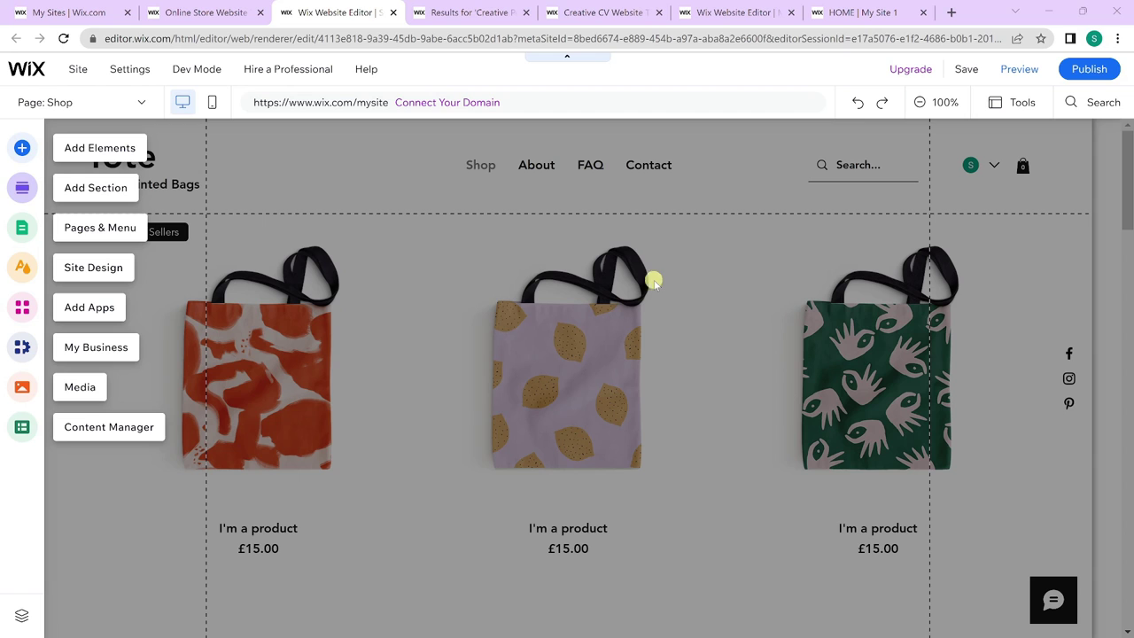
Switch to the store's Product Page and open Manage Products from its product element
click(23, 230)
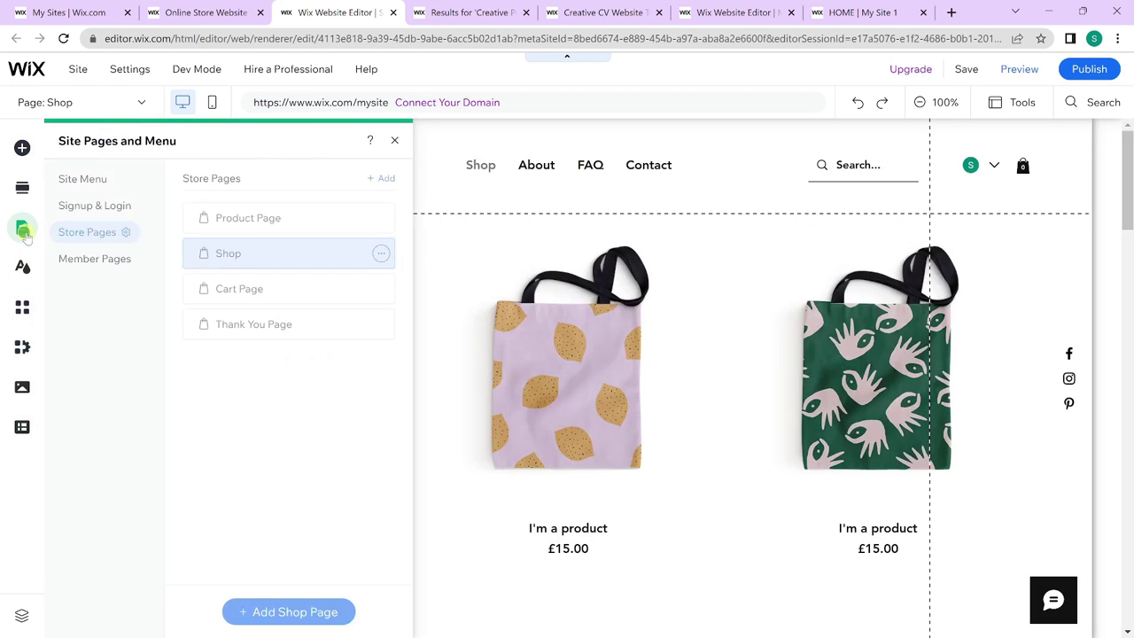
click(245, 218)
click(465, 266)
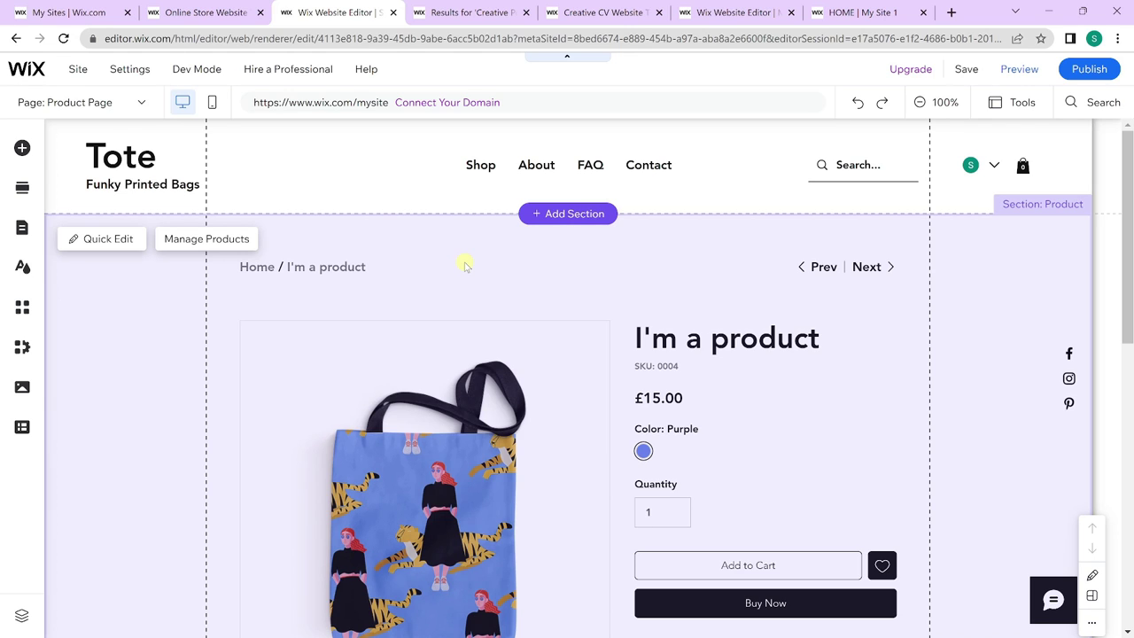
click(244, 237)
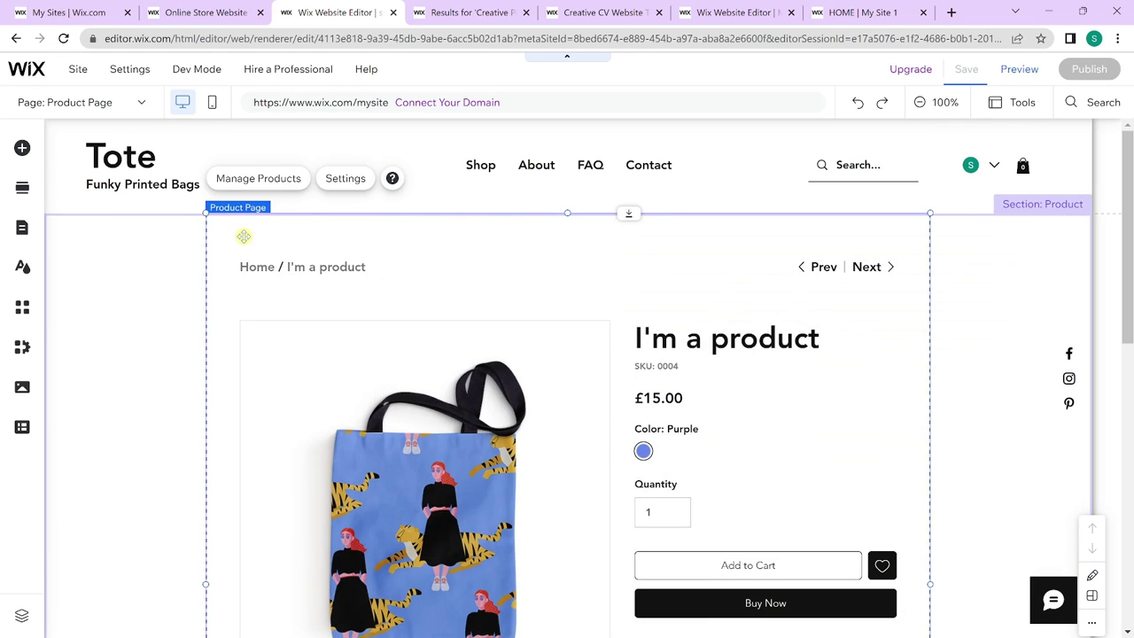
click(270, 182)
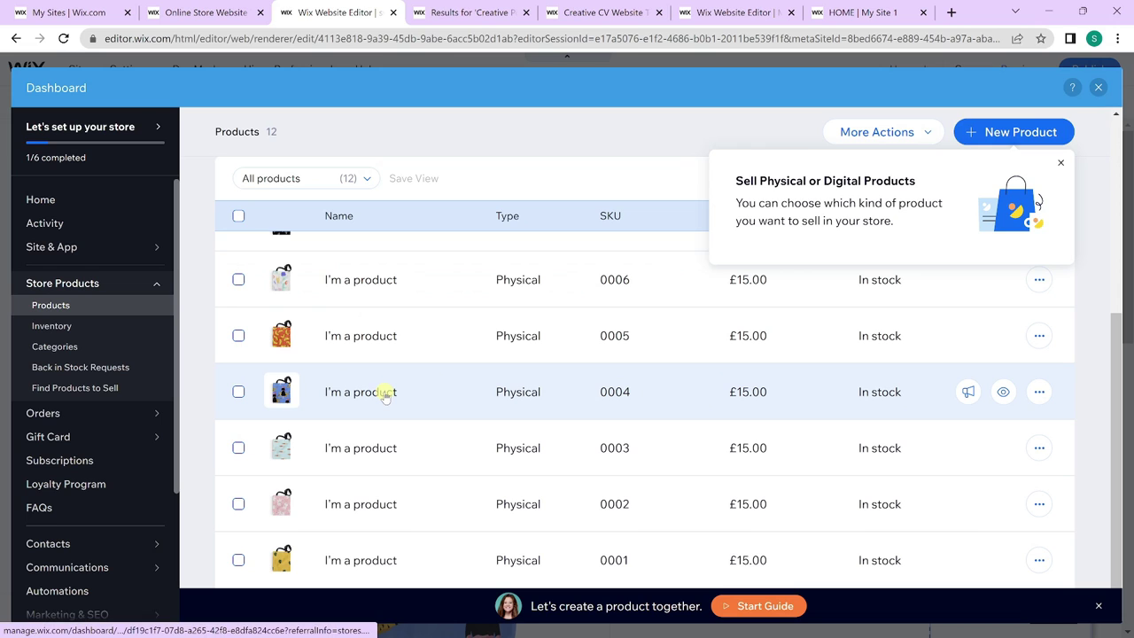
Replace product 0004's images with the uploaded RoboticArm.png
click(385, 395)
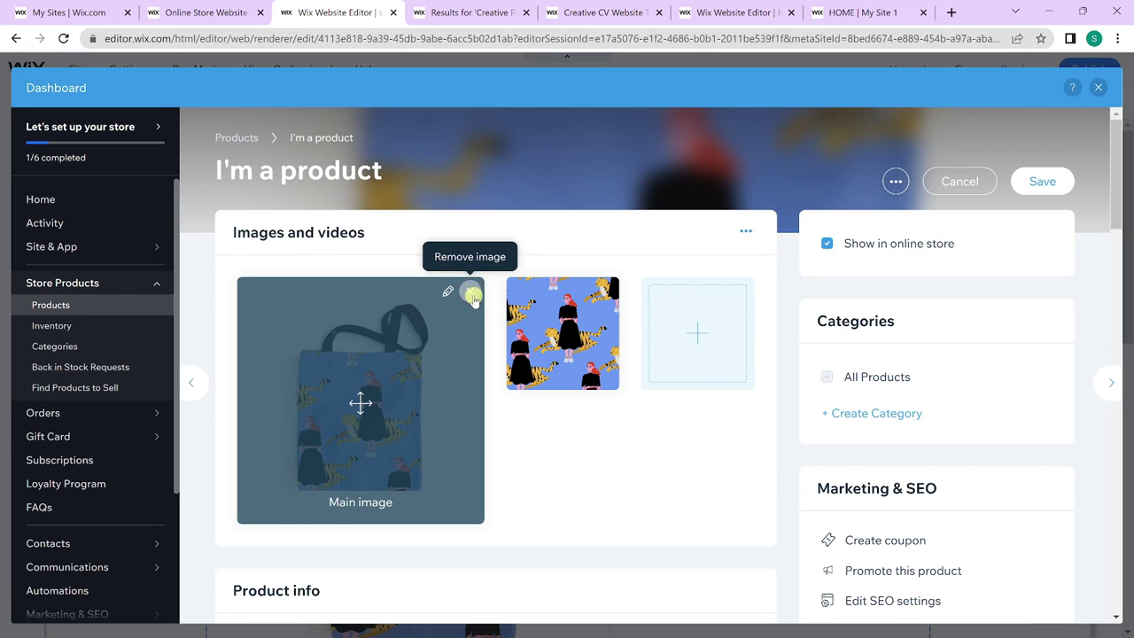
click(469, 293)
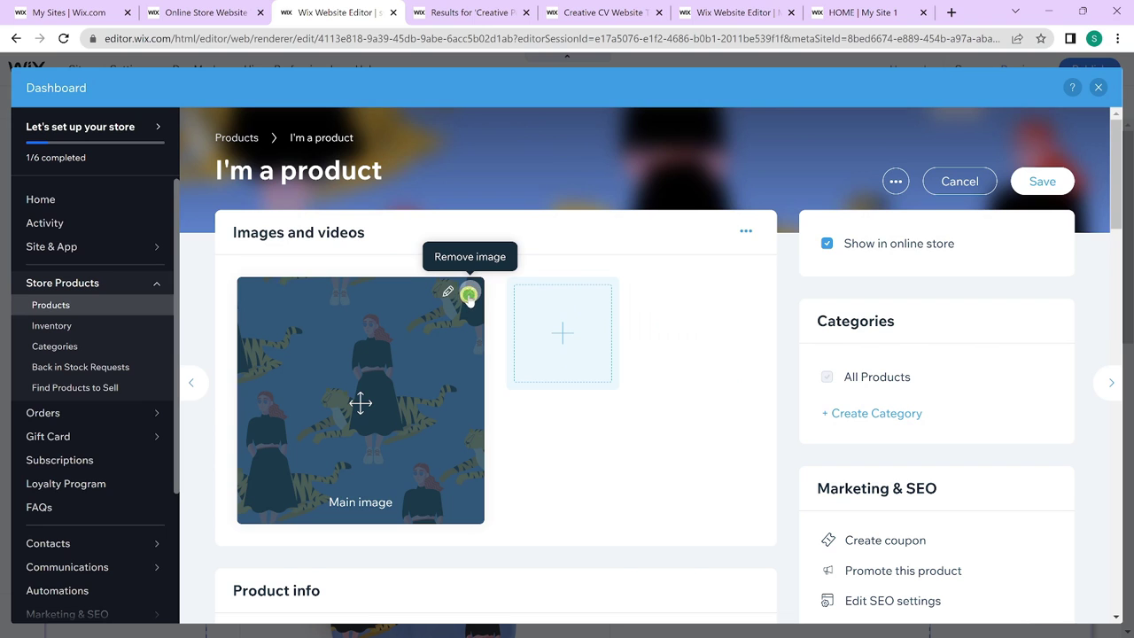
click(469, 295)
click(372, 320)
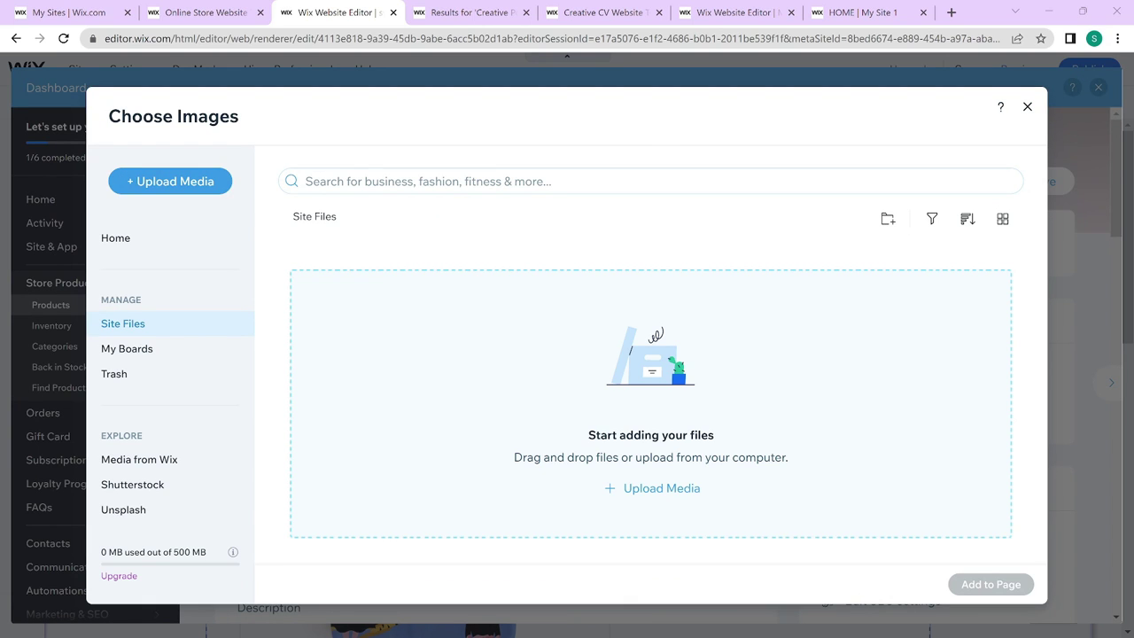
drag(324, 251, 499, 347)
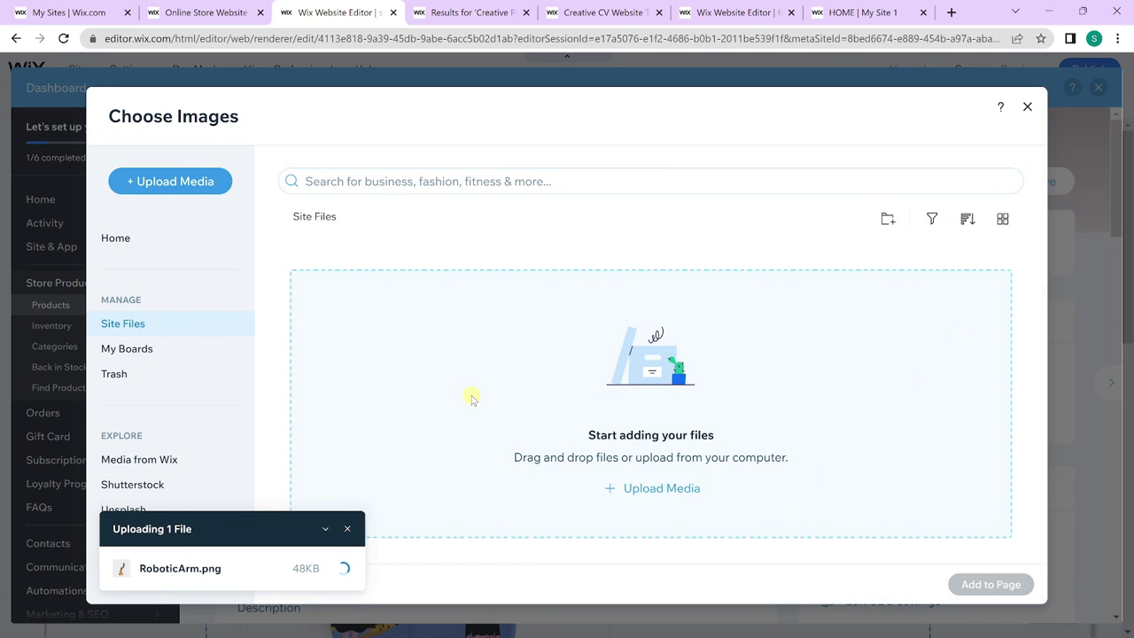
click(973, 585)
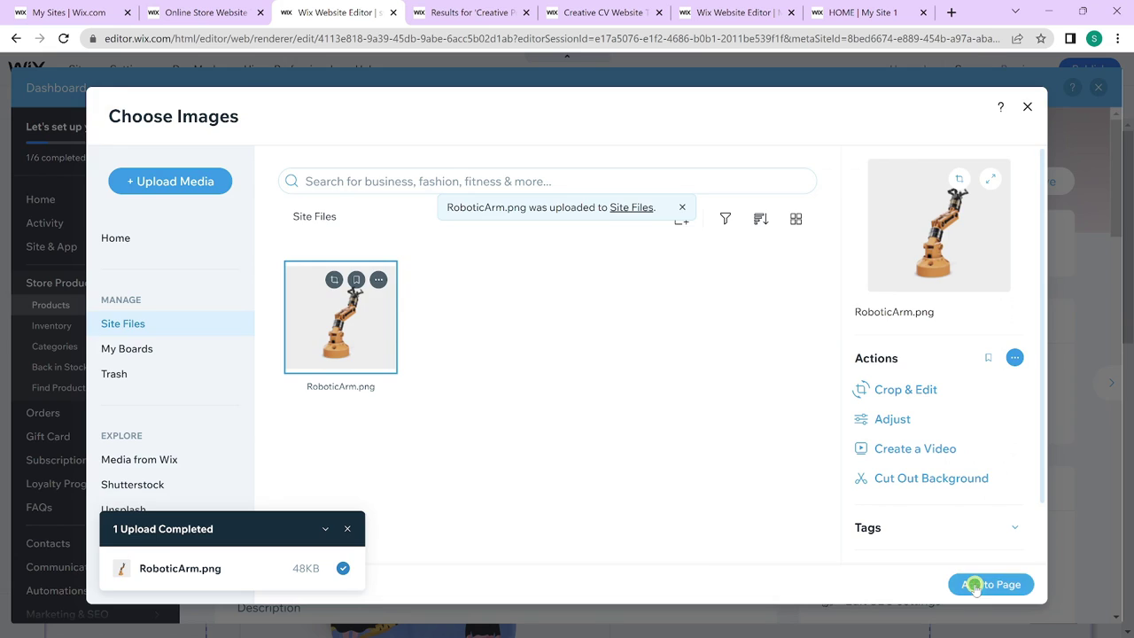
Rename the product Robotic-Arm with description 'Robotic Arm by SwiftXR' and save it
scroll(622, 483, down, 4)
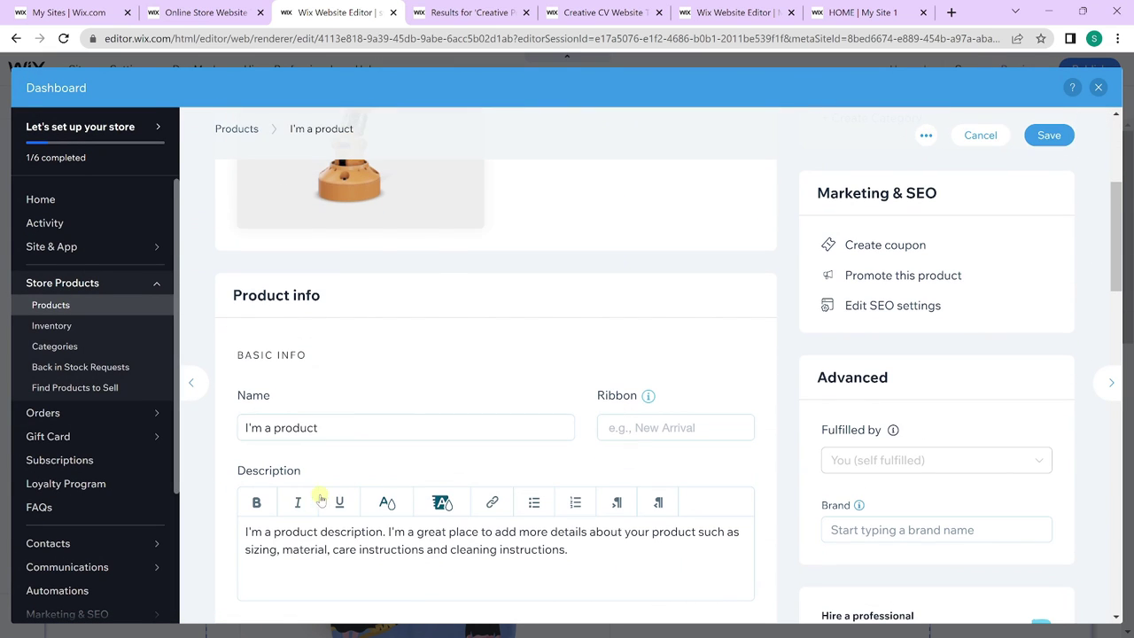
drag(324, 428, 229, 428)
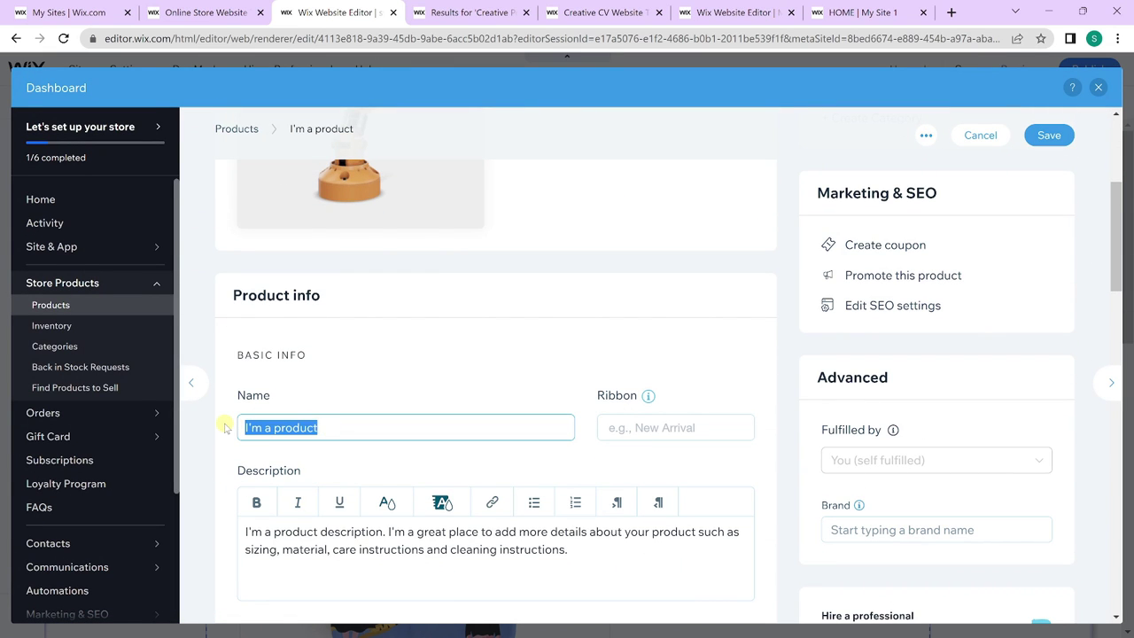
text(Robotic)
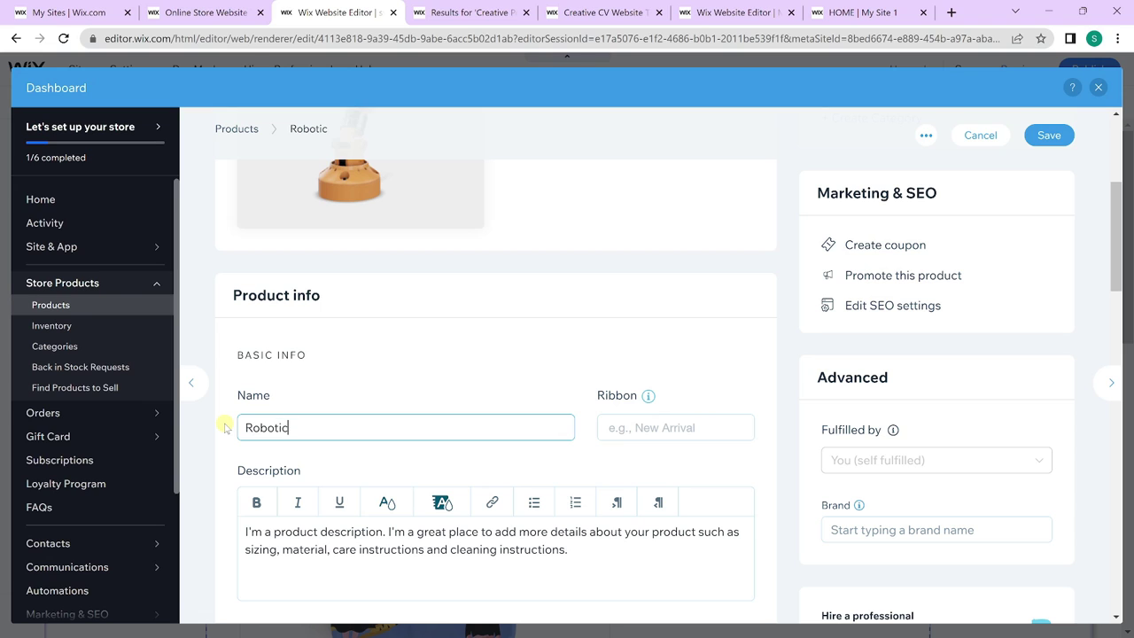
text(-Arm)
drag(245, 531, 570, 549)
text(Robotic Arm by SwiftXR)
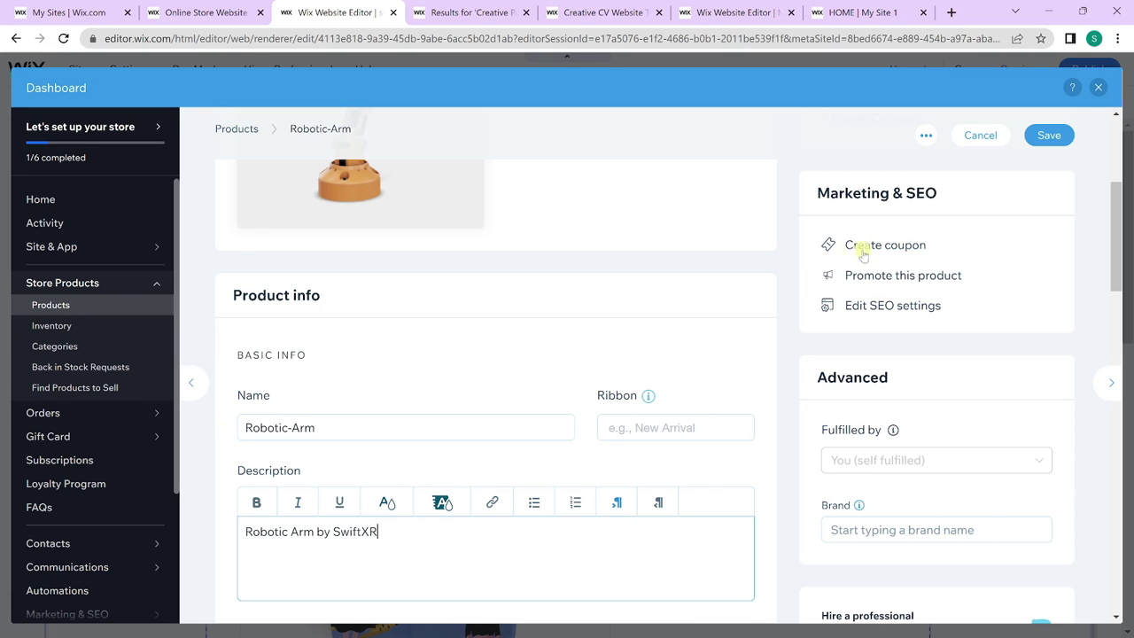
click(1048, 137)
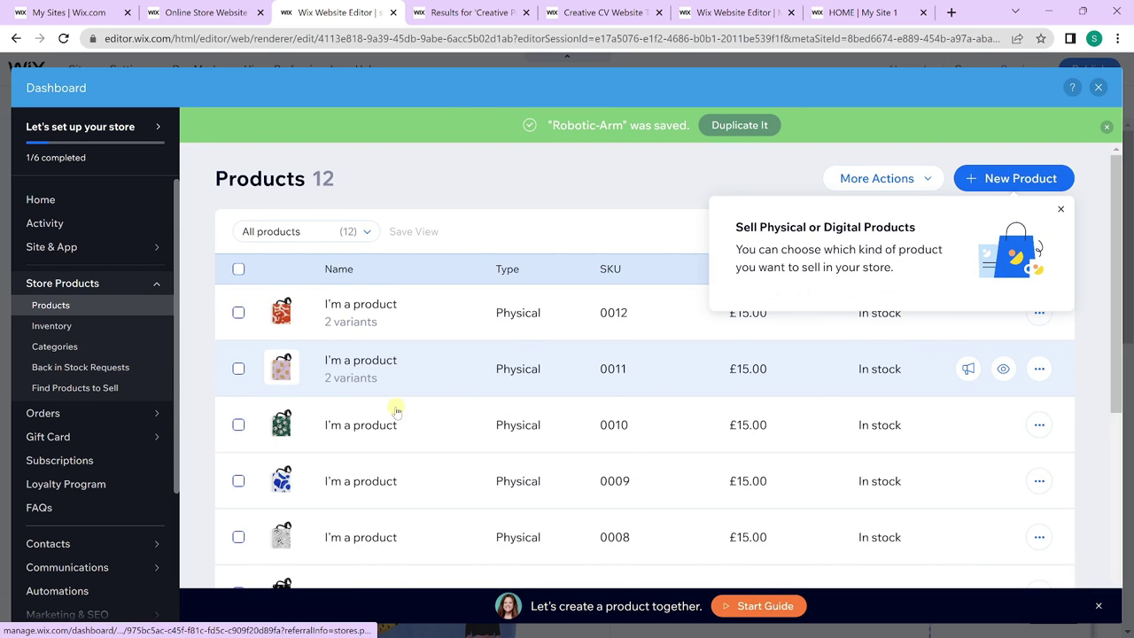
Dismiss the payment-method warning and close the dashboard back to the Product Page editor
scroll(396, 410, down, 4)
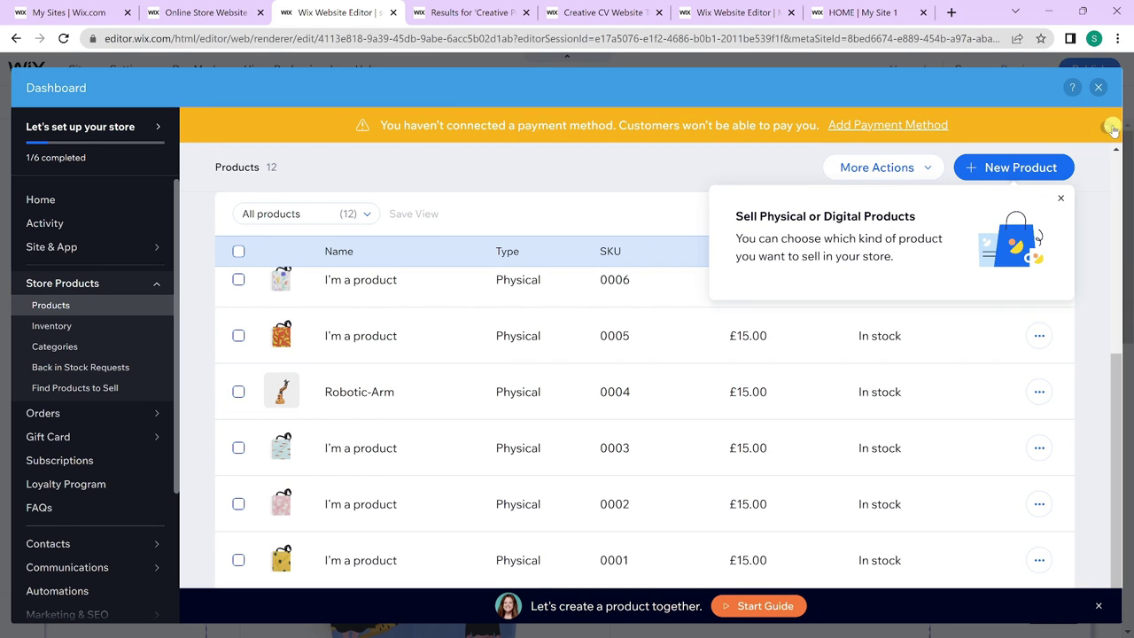
click(1106, 127)
click(1100, 88)
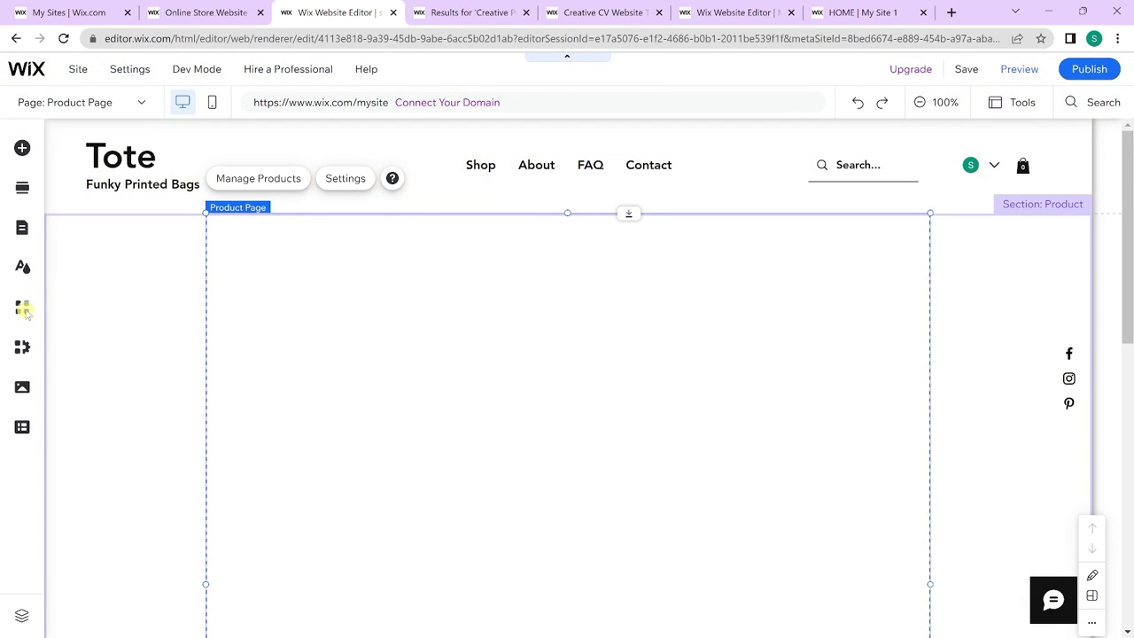
click(23, 309)
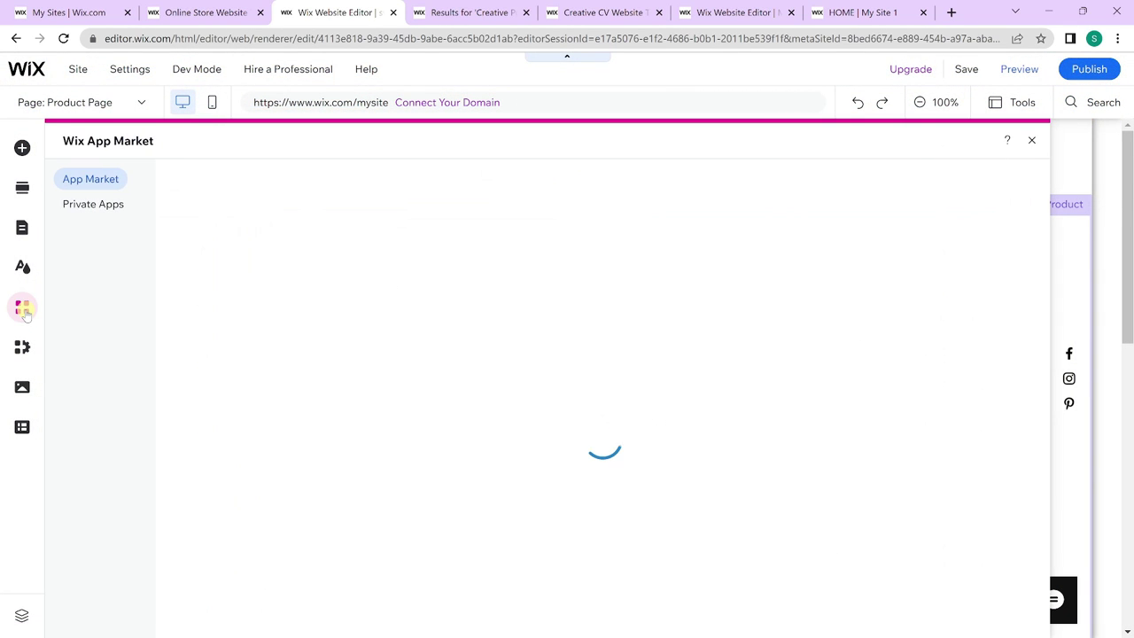
Search 'swiftxr' in the App Market and install the SwiftXR (3D/AR/VR) Viewer app
click(251, 191)
text(swiftxr)
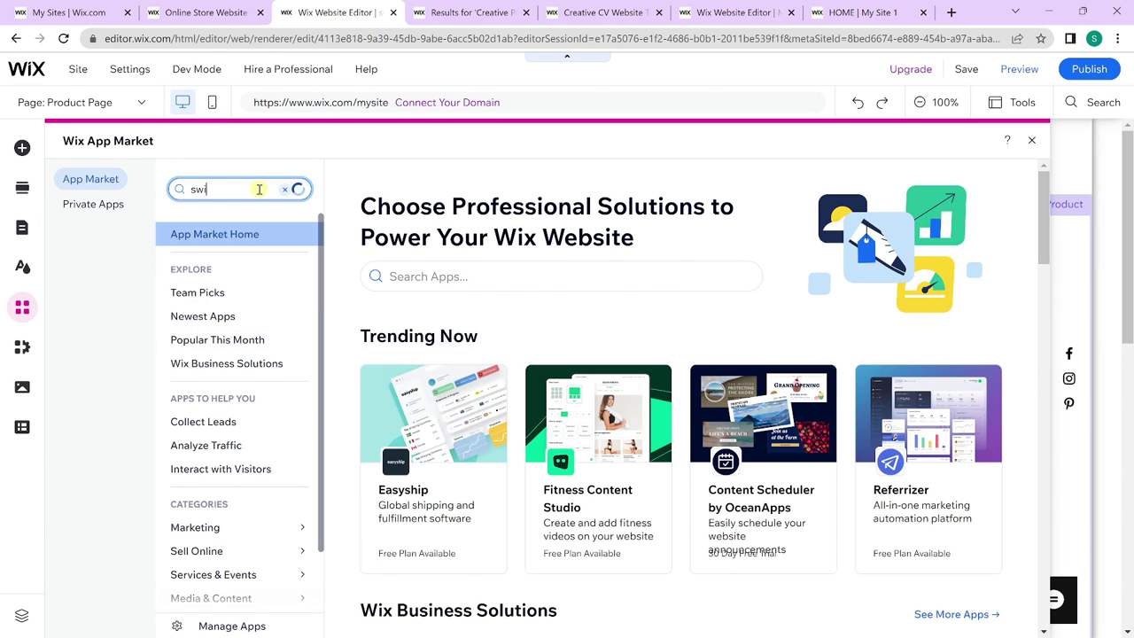
click(254, 325)
click(485, 435)
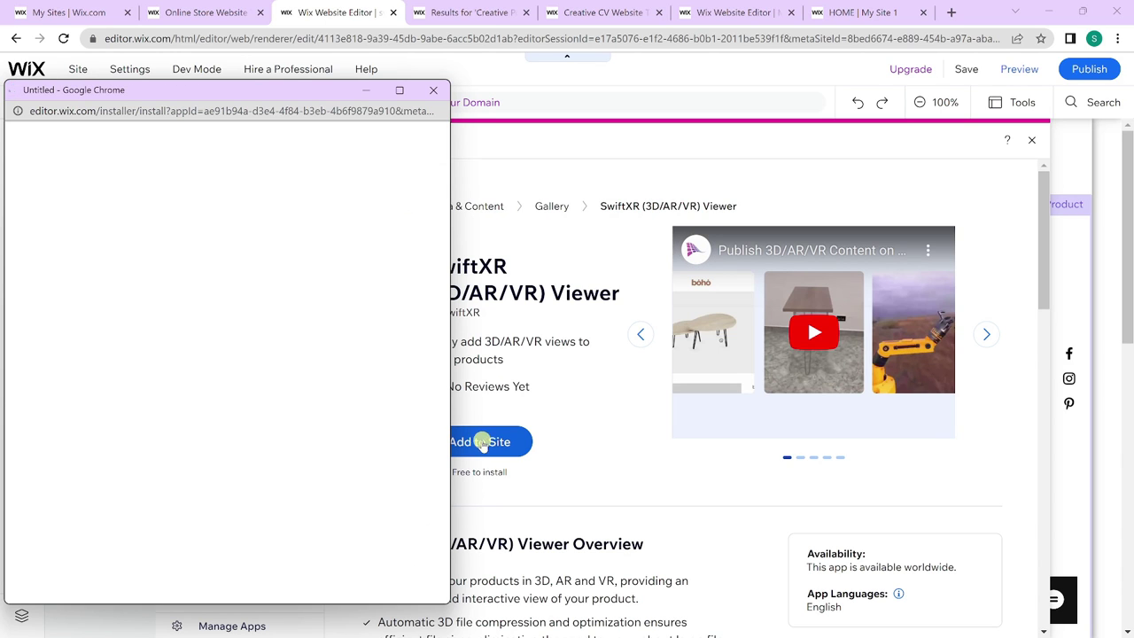
click(422, 486)
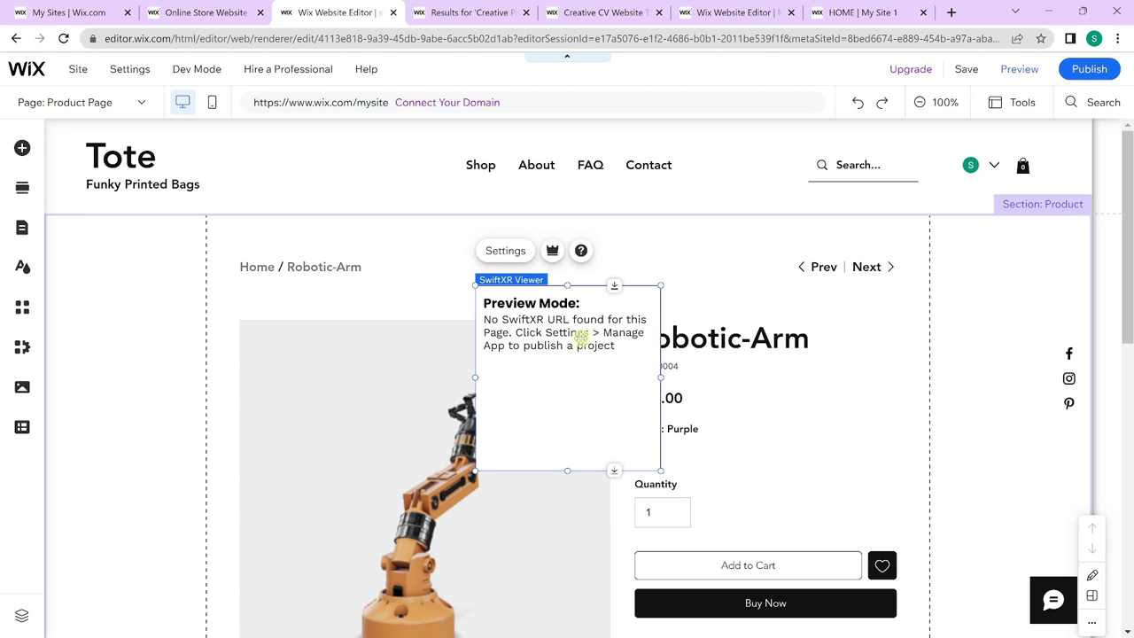
Open the SwiftXR Viewer's settings and go to its Manage App dashboard
click(506, 248)
click(166, 415)
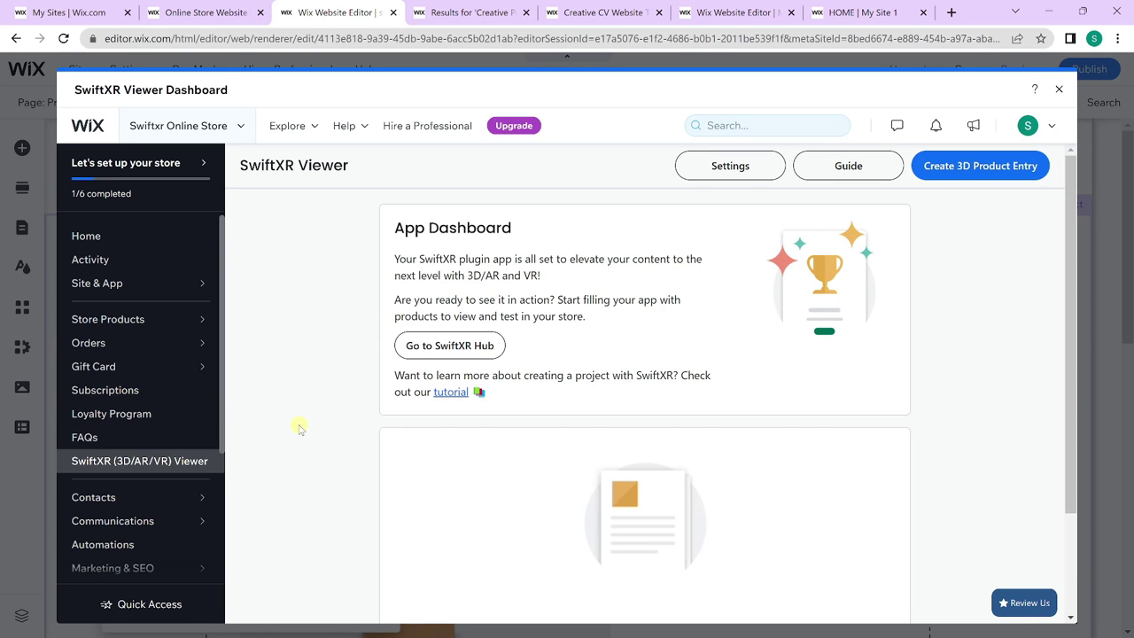
Launch the SwiftXR Hub editor and create a Blank Page project named 'Robotic-Arm-Store'
click(442, 347)
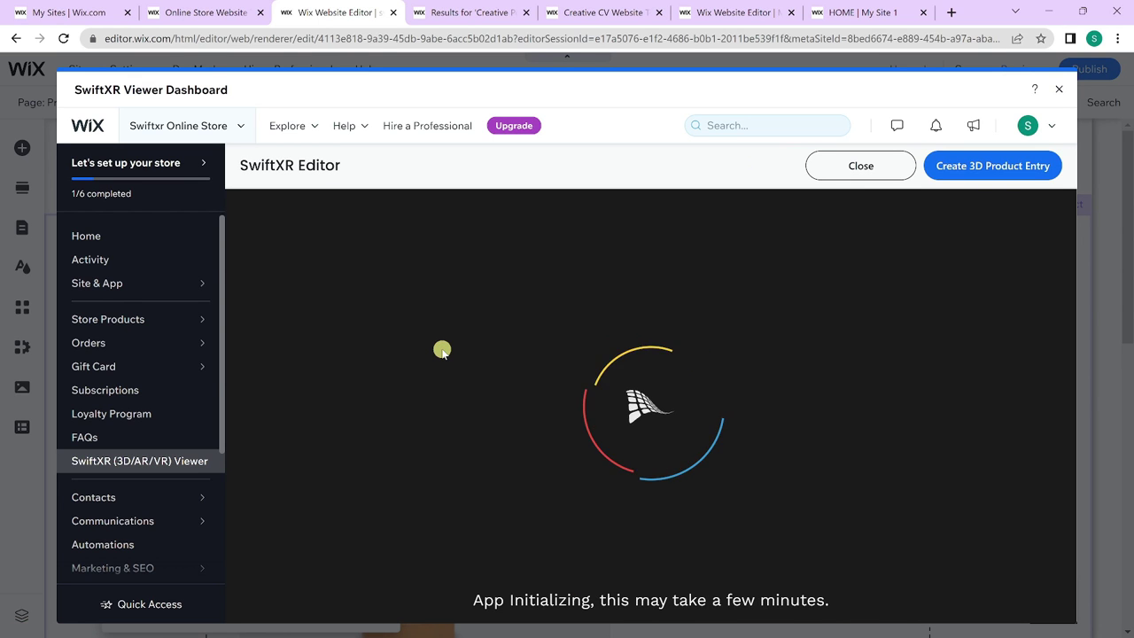
click(412, 326)
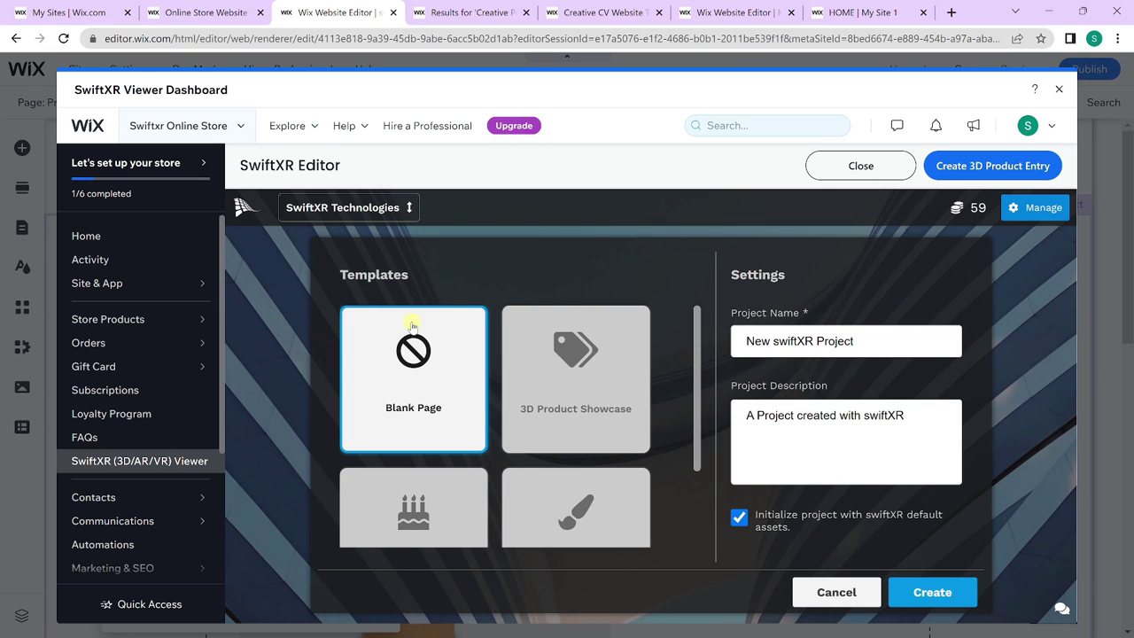
drag(880, 341, 714, 338)
text(Robotic-Arm-Store)
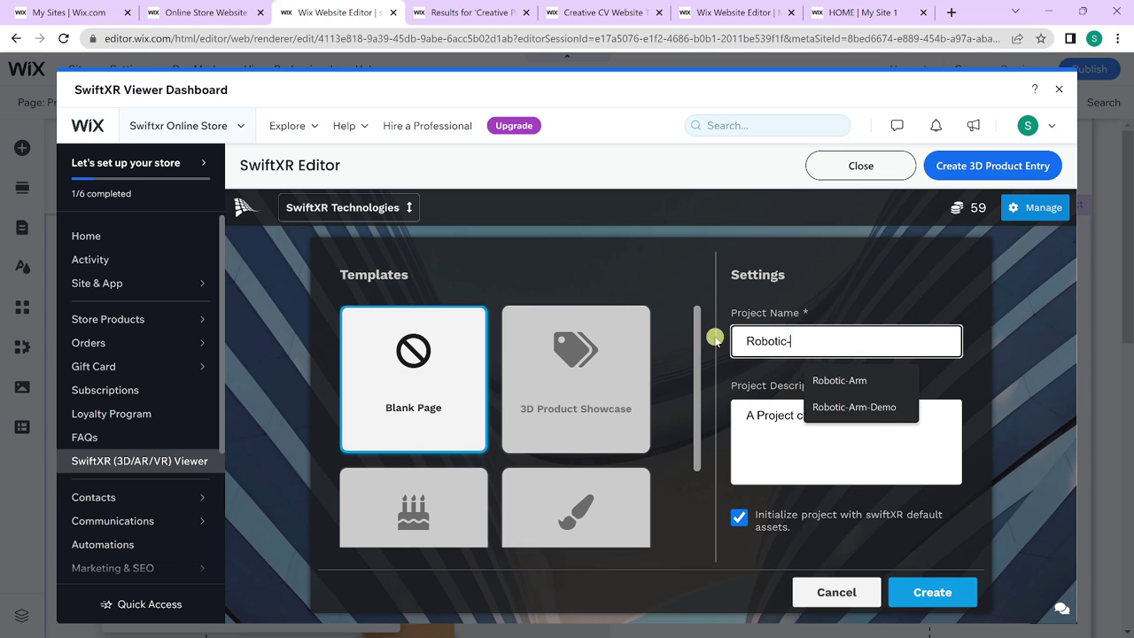
click(972, 590)
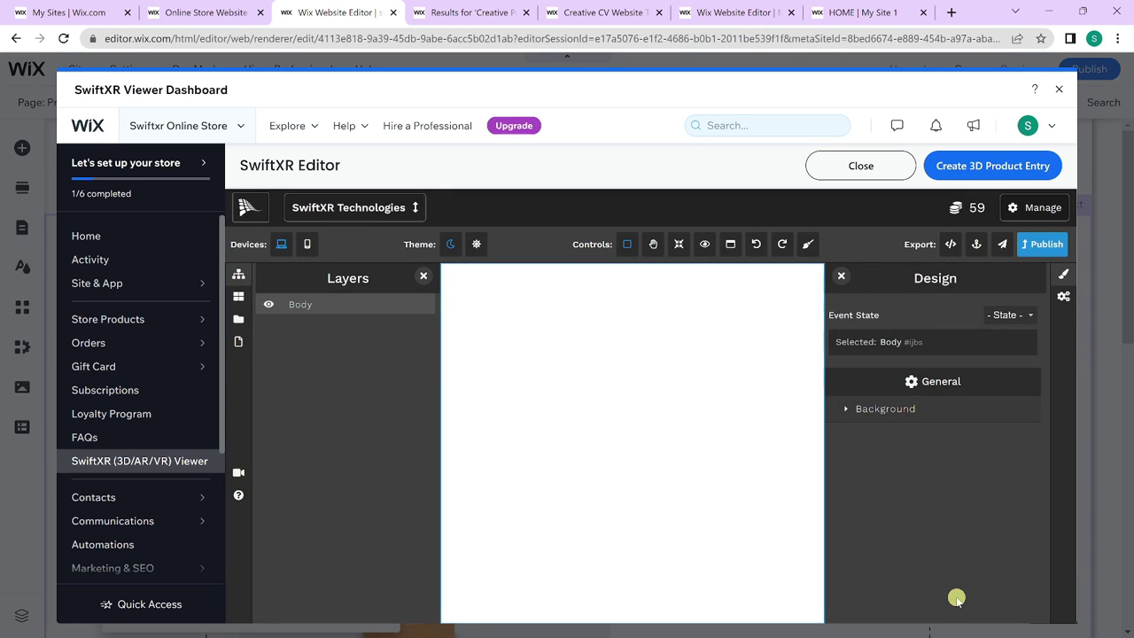
Add Robotic Arm.glb from Files and drag it onto the page canvas
click(240, 319)
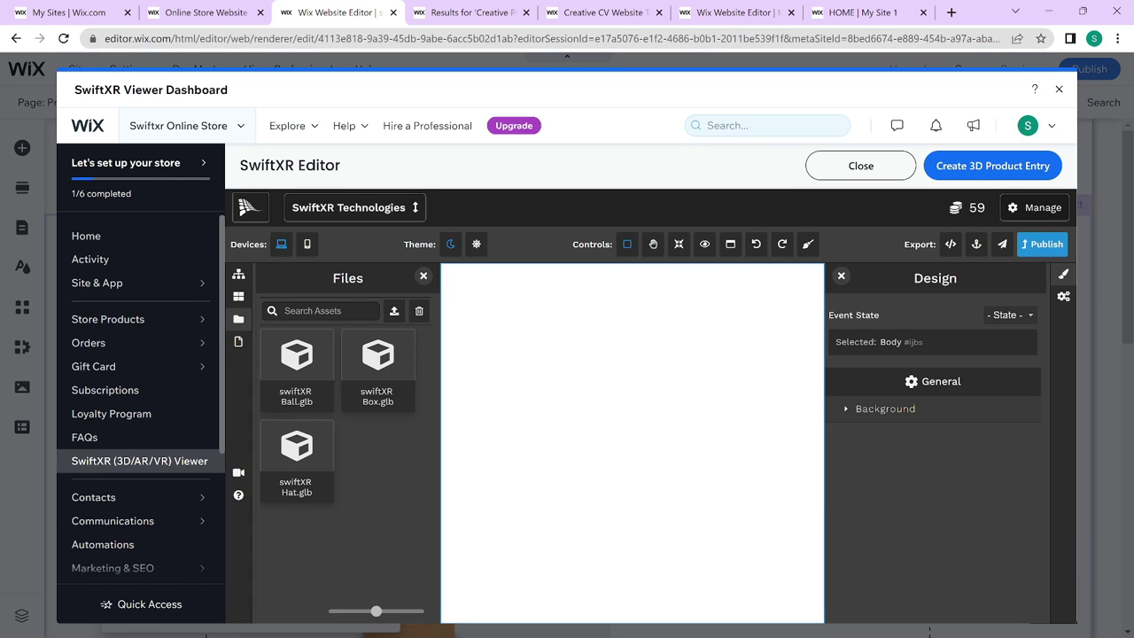
click(368, 459)
drag(306, 403, 617, 473)
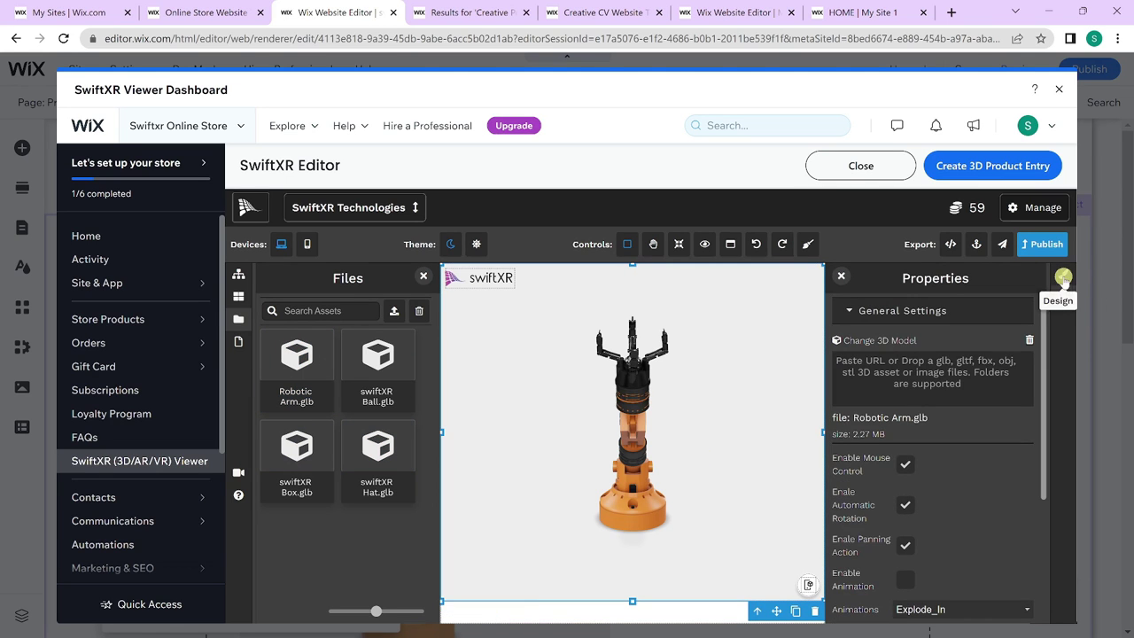
Set the model viewer's height to 100 vh in Design > Dimension
click(1063, 278)
click(948, 408)
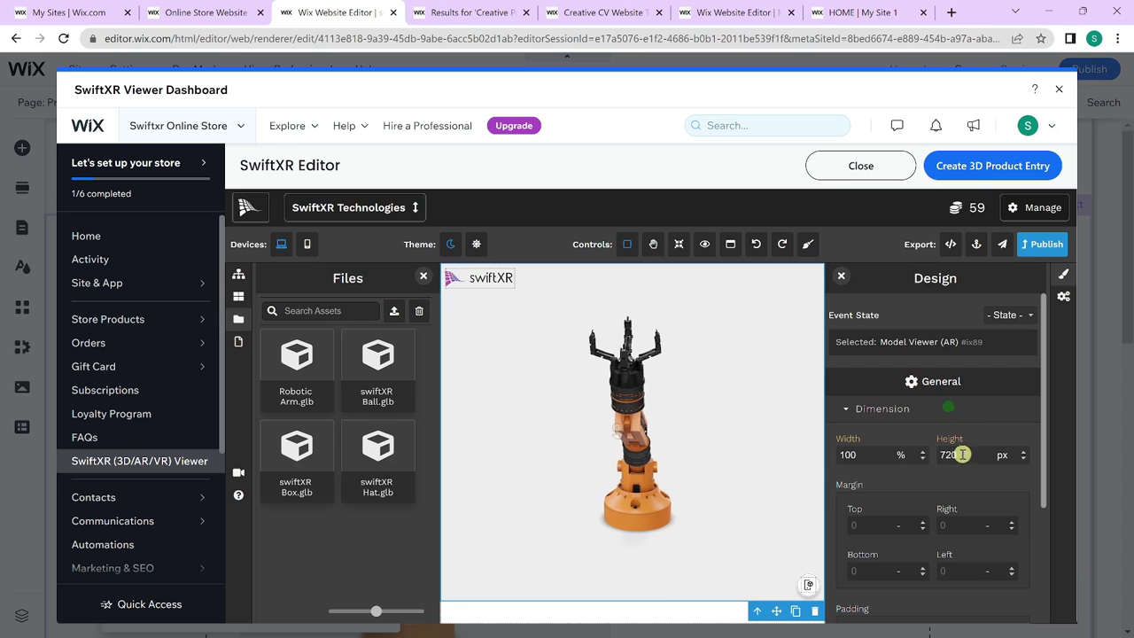
click(1007, 455)
click(1008, 495)
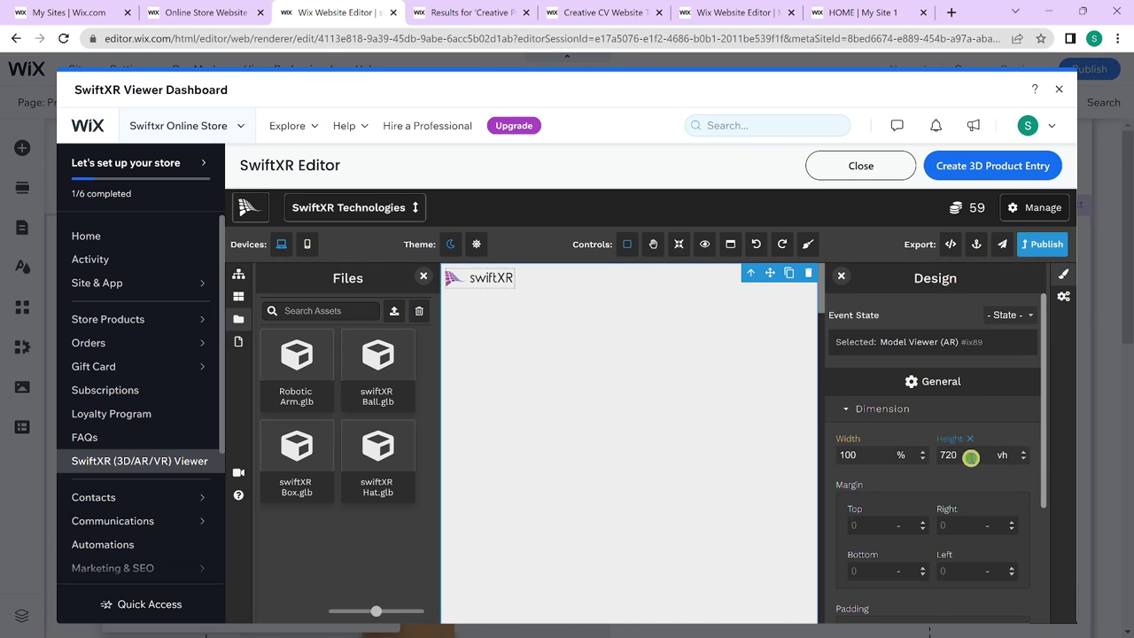
drag(970, 457, 921, 453)
click(1046, 252)
Publish the SwiftXR project to cooperative-leek.swiftxr.app, copy its address, and start a new 3D product entry
click(739, 508)
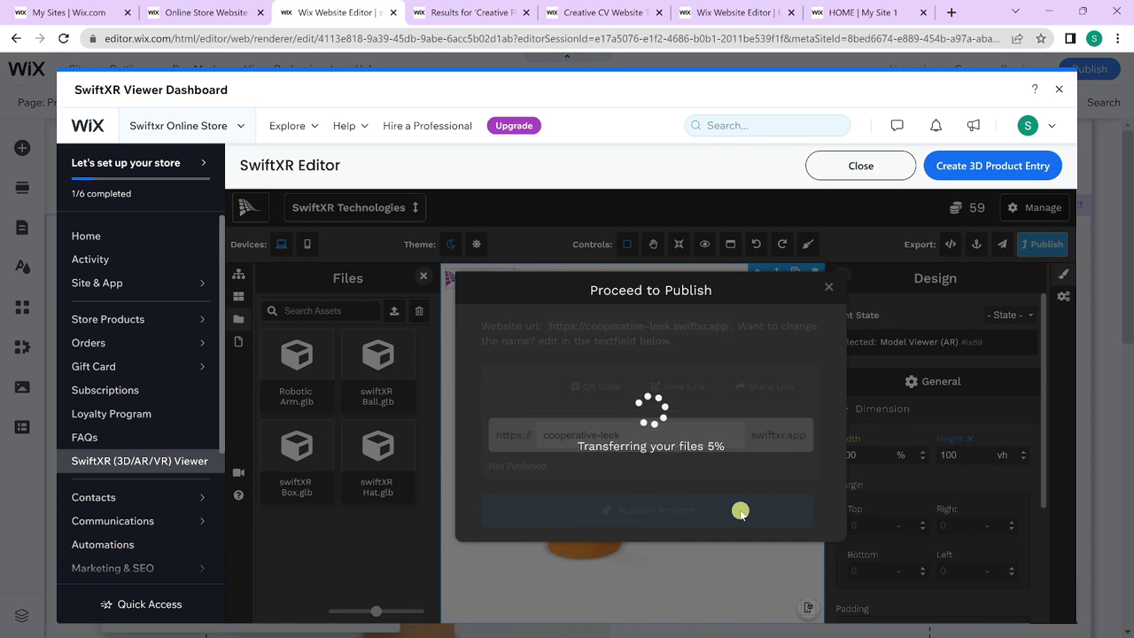
drag(657, 302, 468, 305)
key(ctrl+c)
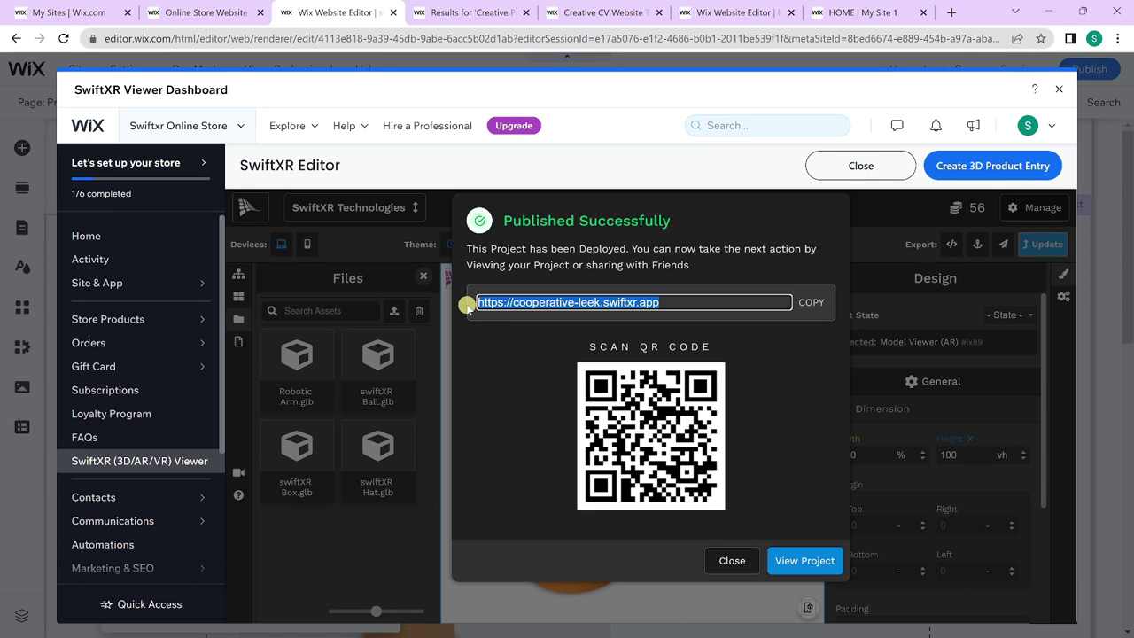
click(999, 171)
click(579, 272)
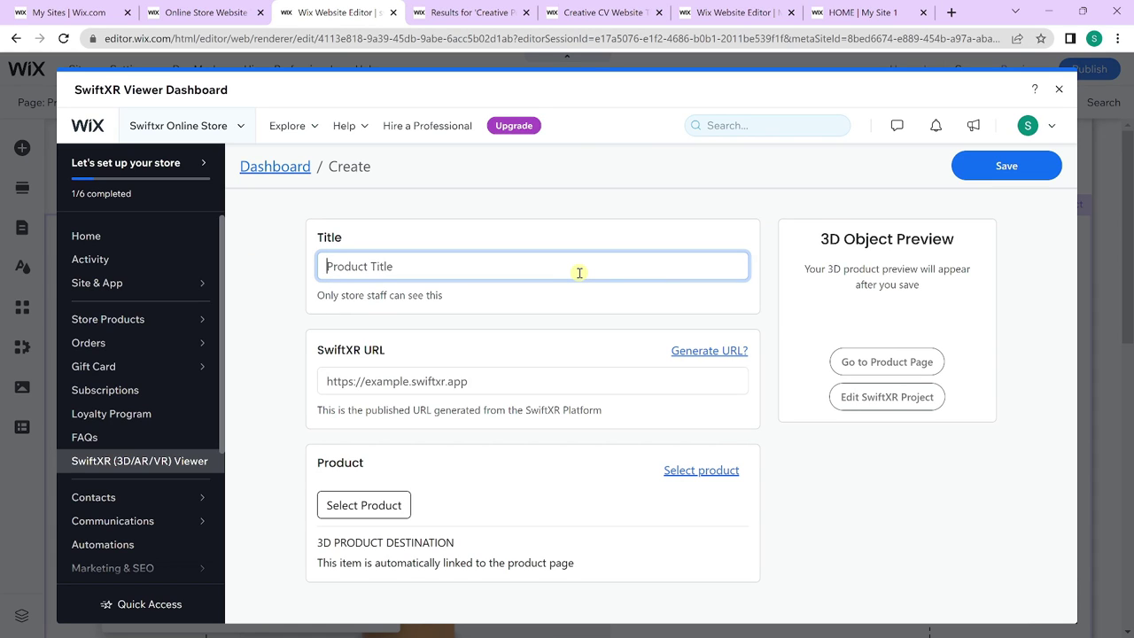
Title the entry Robotic-Arm-3D and paste the cooperative-leek.swiftxr.app URL
text(Robotic-Arm-3D)
click(525, 380)
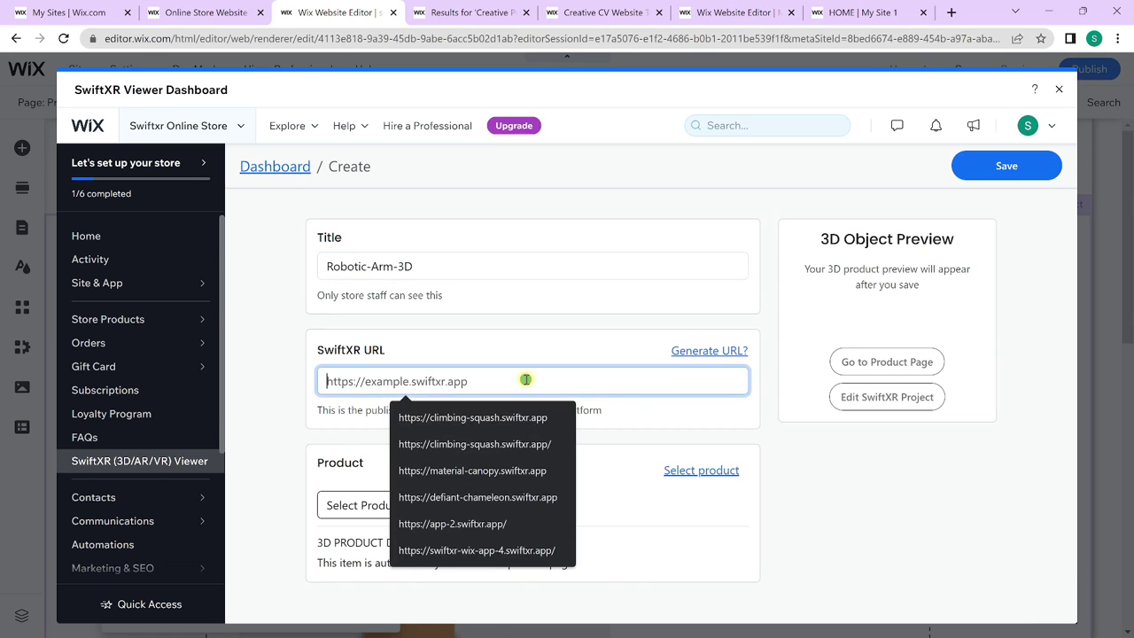
key(ctrl+v)
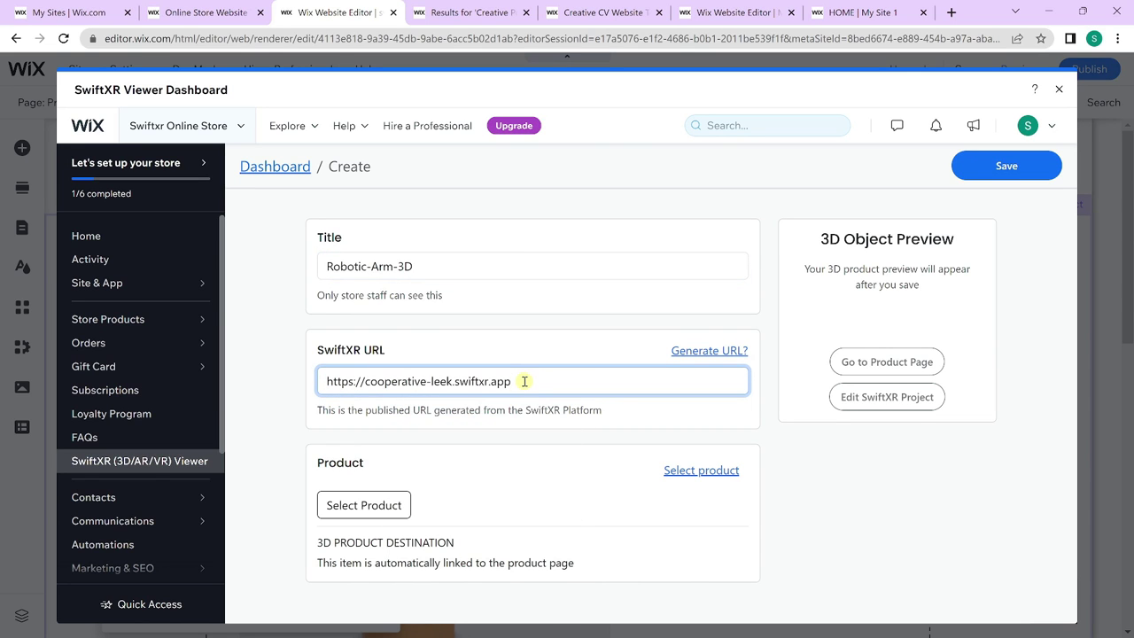
Link the Robotic-Arm product, save the entry, check the model preview, and close the dashboard
click(386, 518)
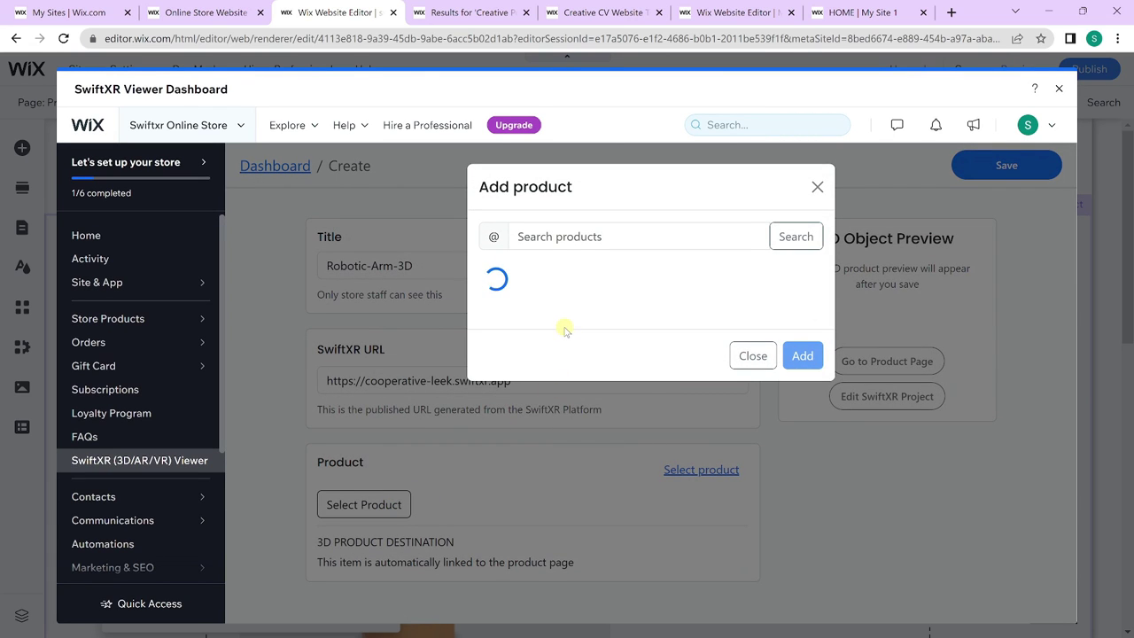
scroll(590, 316, down, 5)
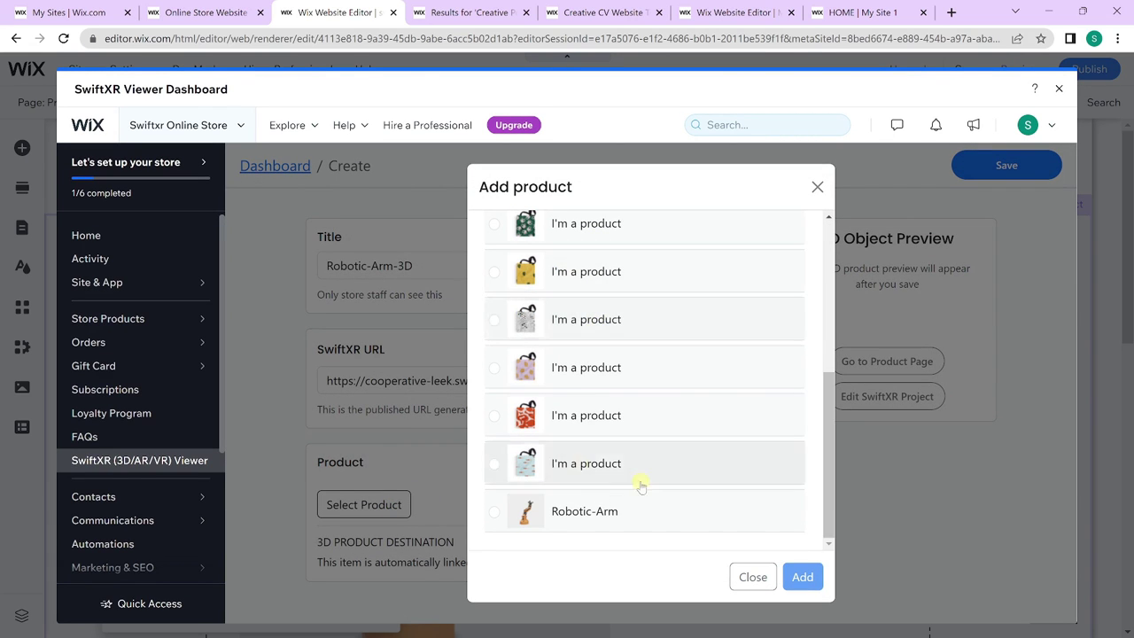
click(608, 512)
click(802, 578)
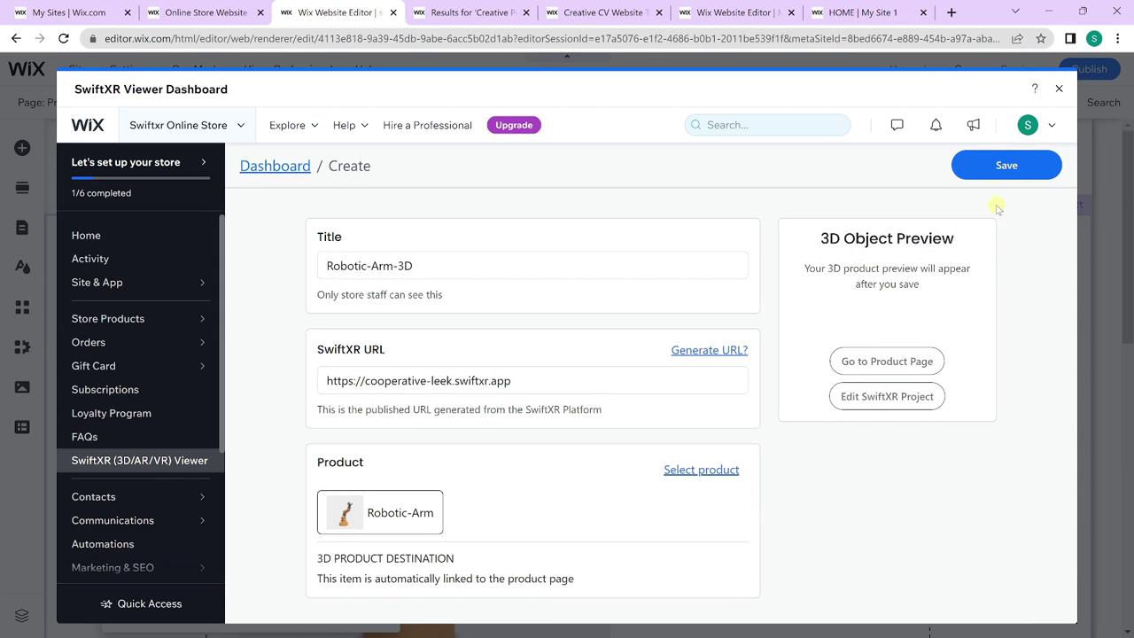
click(1001, 167)
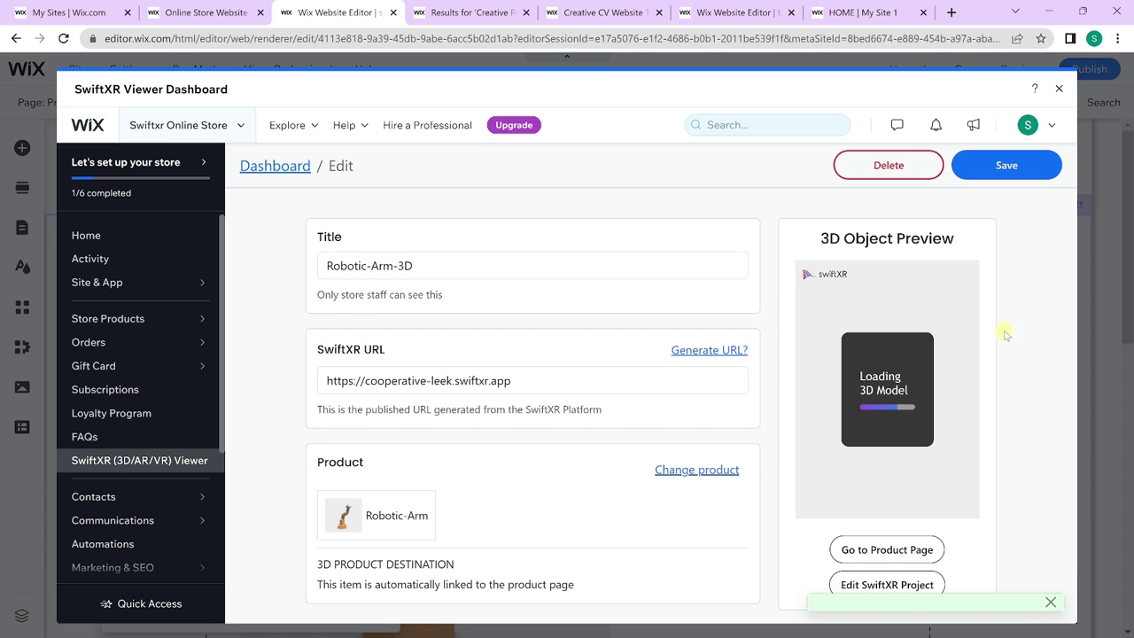
drag(925, 400, 852, 379)
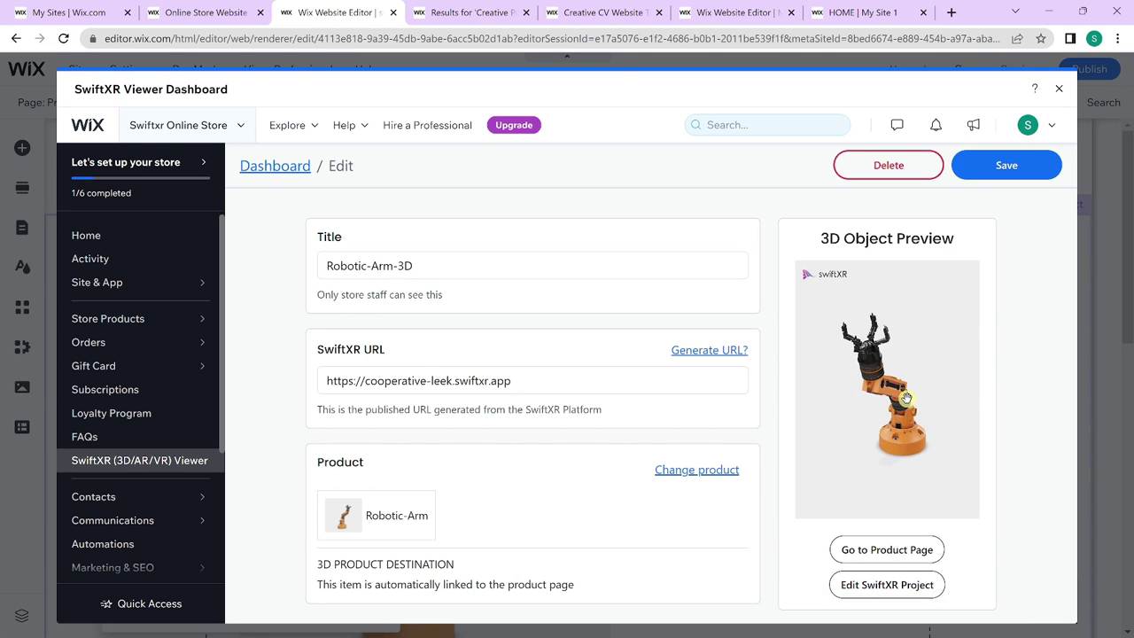
click(1057, 91)
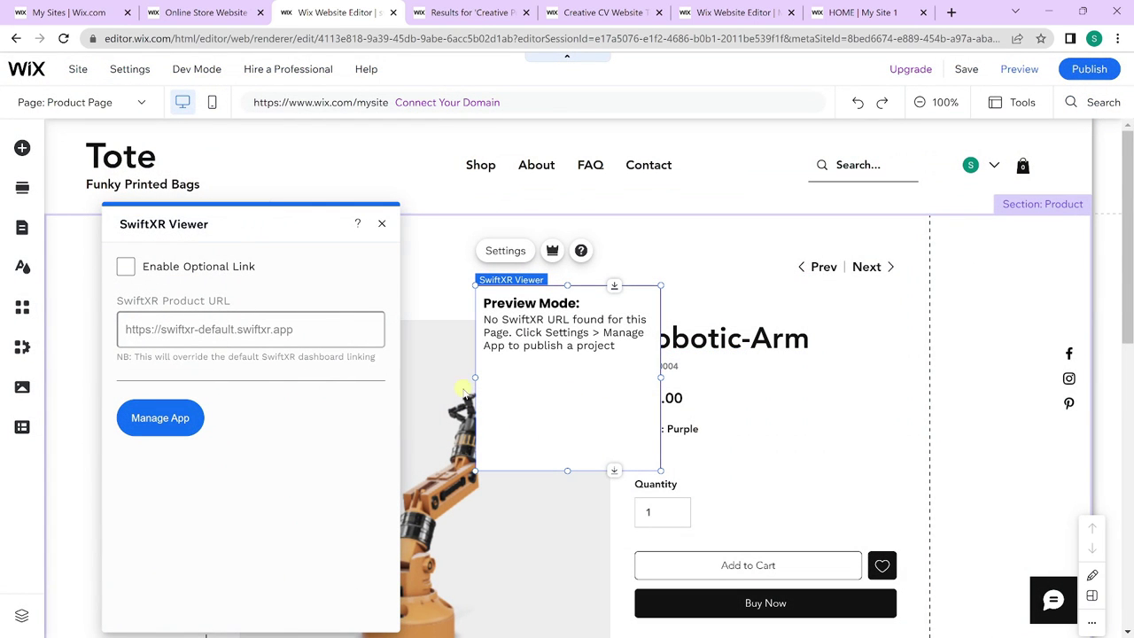
Close the viewer settings, place the SwiftXR viewer beneath the product image, and widen it to 494
click(382, 223)
scroll(611, 313, down, 2)
drag(591, 269, 379, 590)
scroll(335, 372, down, 3)
drag(335, 372, 323, 443)
drag(428, 449, 607, 463)
drag(607, 462, 604, 461)
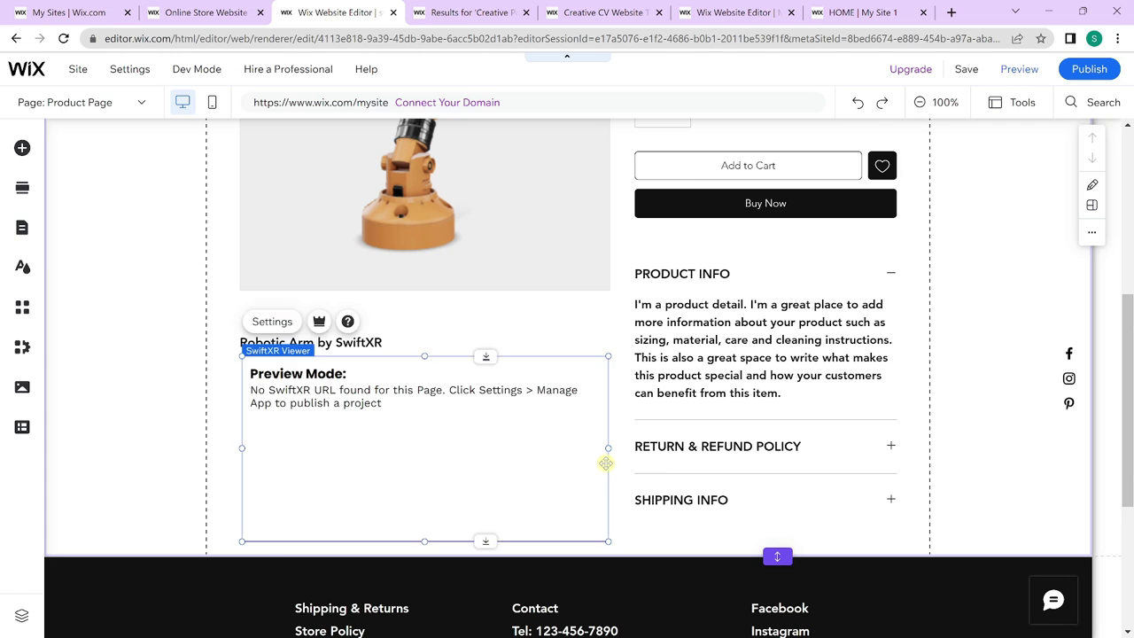
scroll(923, 413, up, 2)
scroll(924, 413, down, 1)
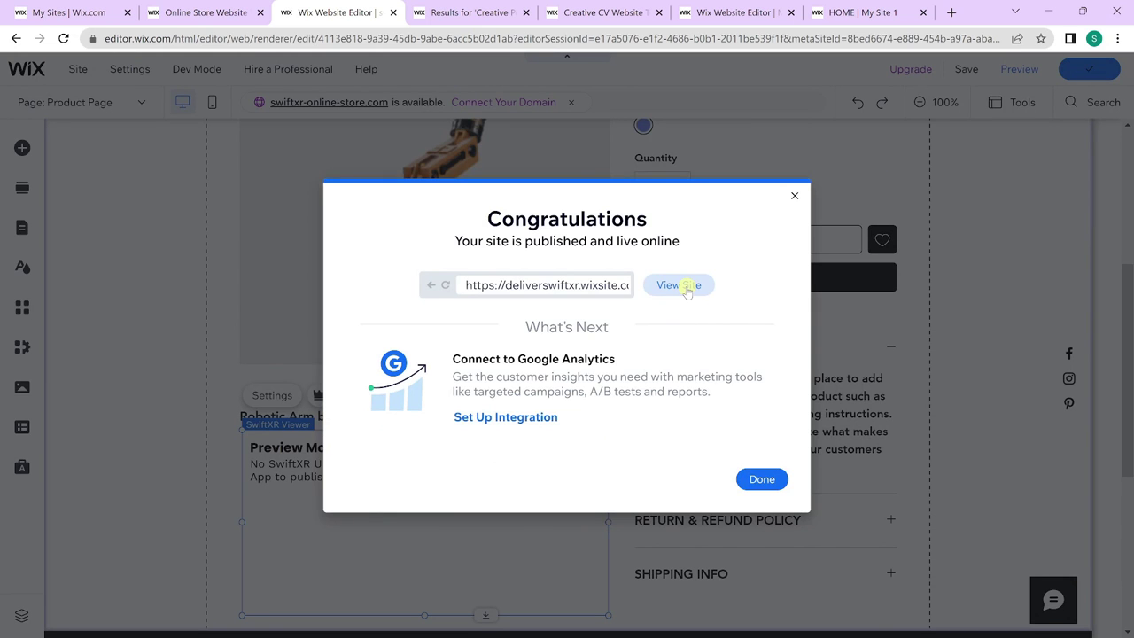
Open the live store, go to the Robotic-Arm product page, and scroll to its 3D viewer
click(678, 286)
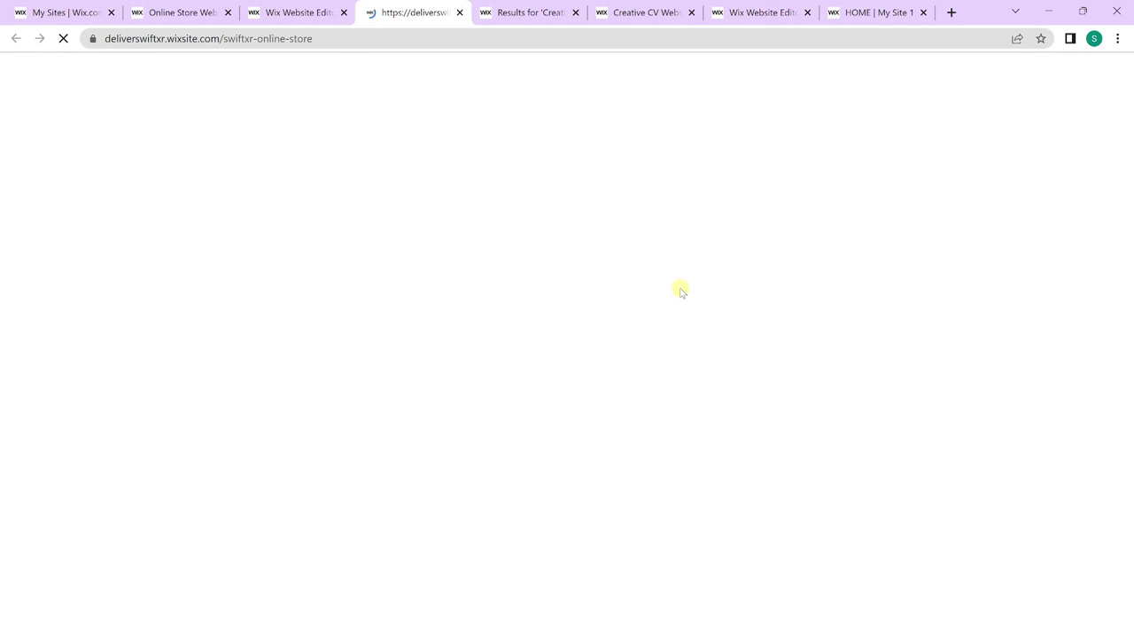
scroll(749, 293, down, 10)
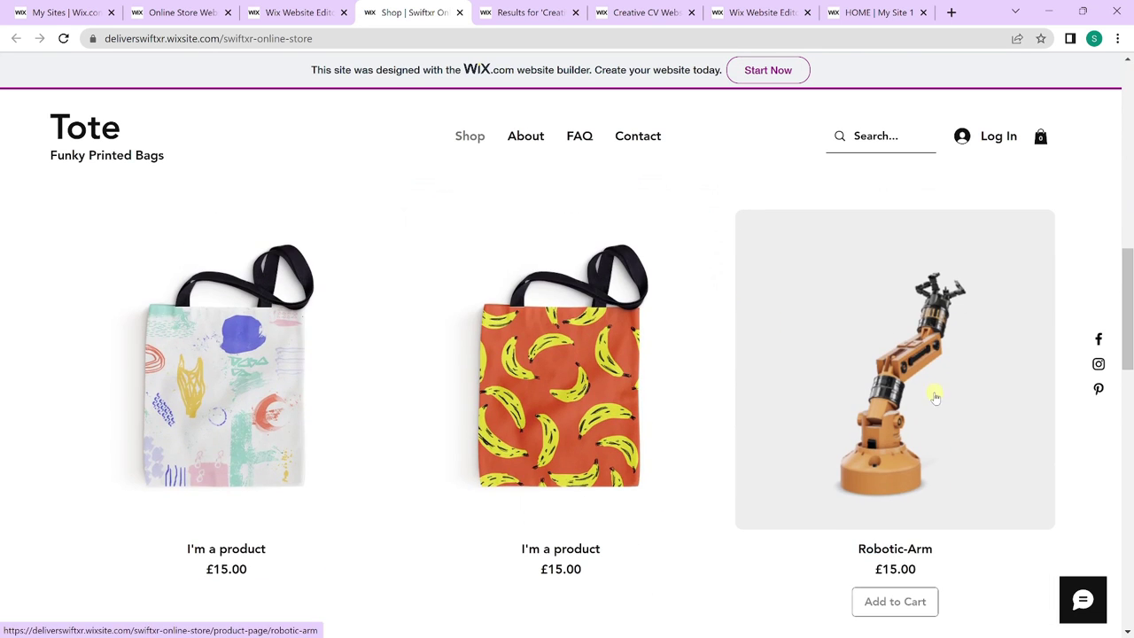
click(919, 409)
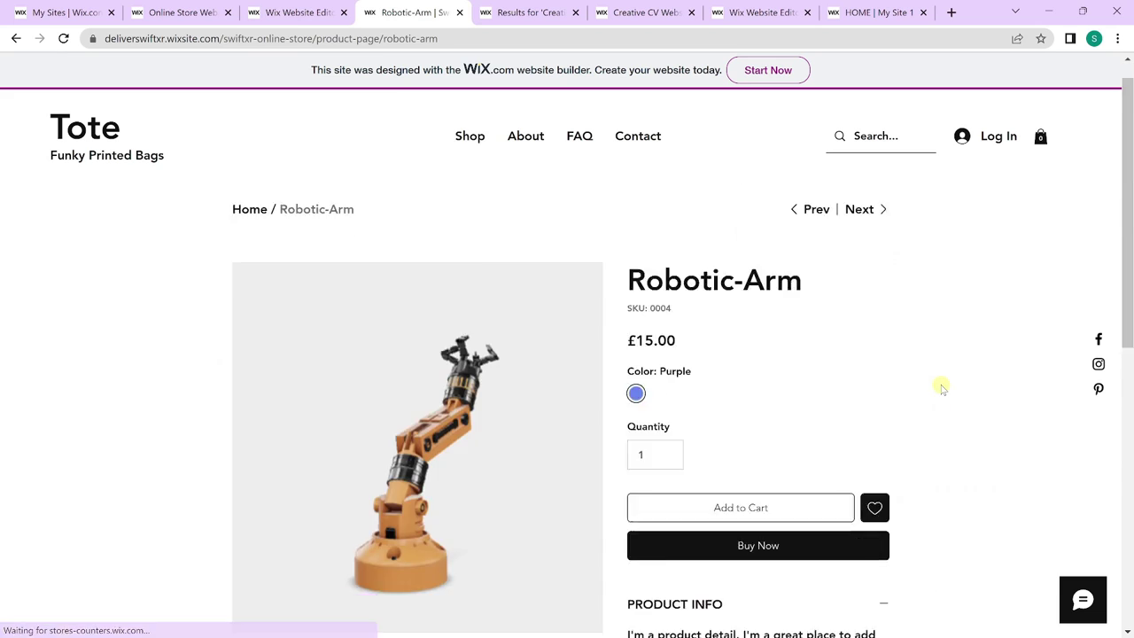
scroll(921, 389, down, 4)
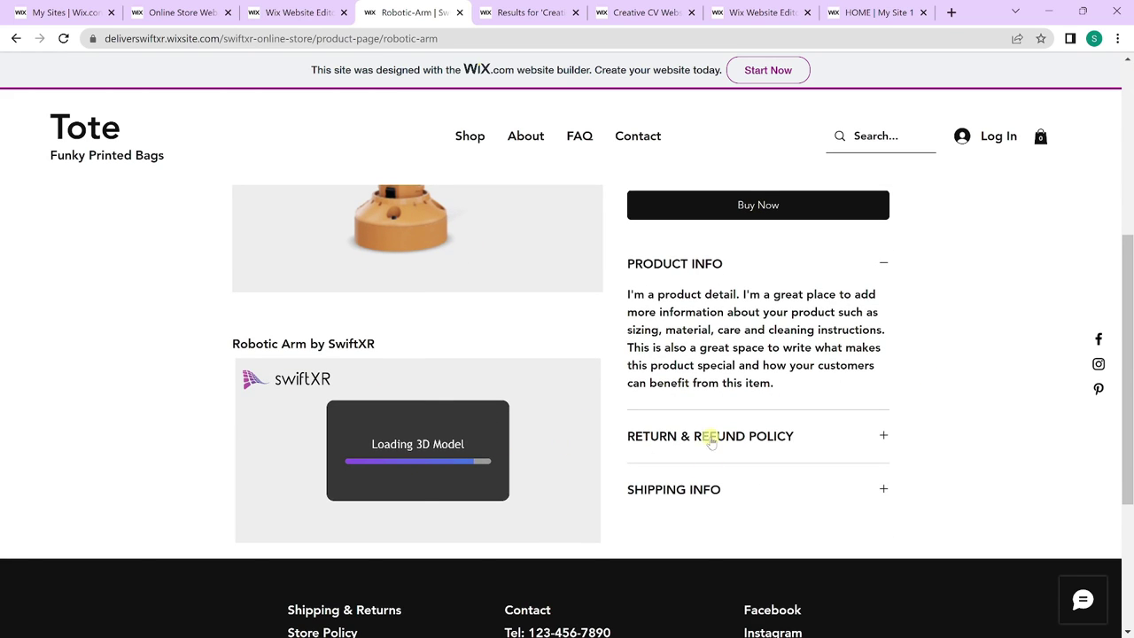
scroll(707, 437, up, 1)
scroll(567, 370, up, 4)
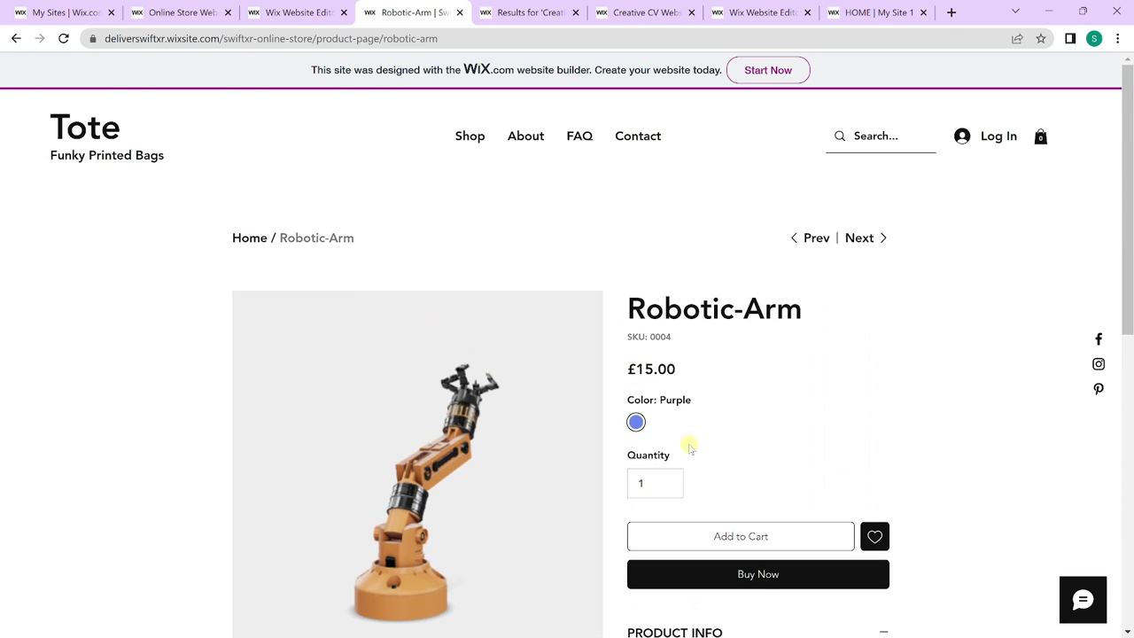